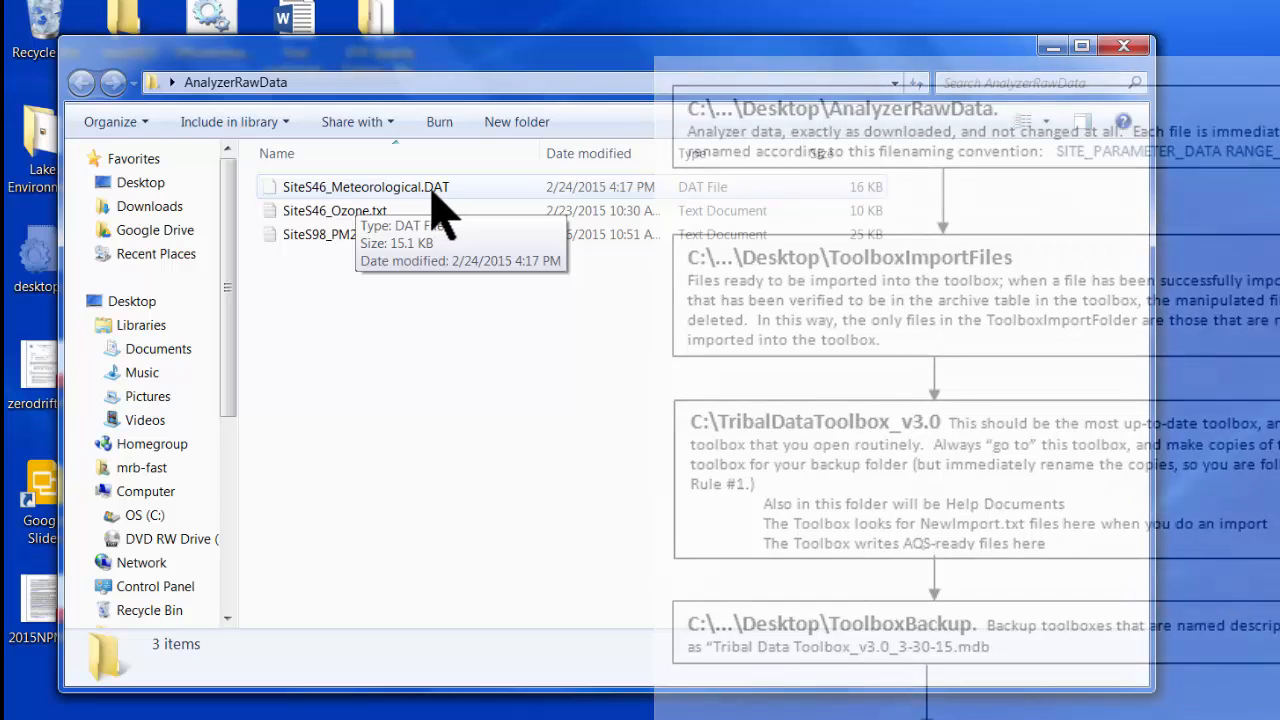
# Copy SiteS46_Meteorological.DAT from the AnalyzerRawData folder into the ToolboxImportFiles folder on the desktop
pyautogui.click(331, 194)
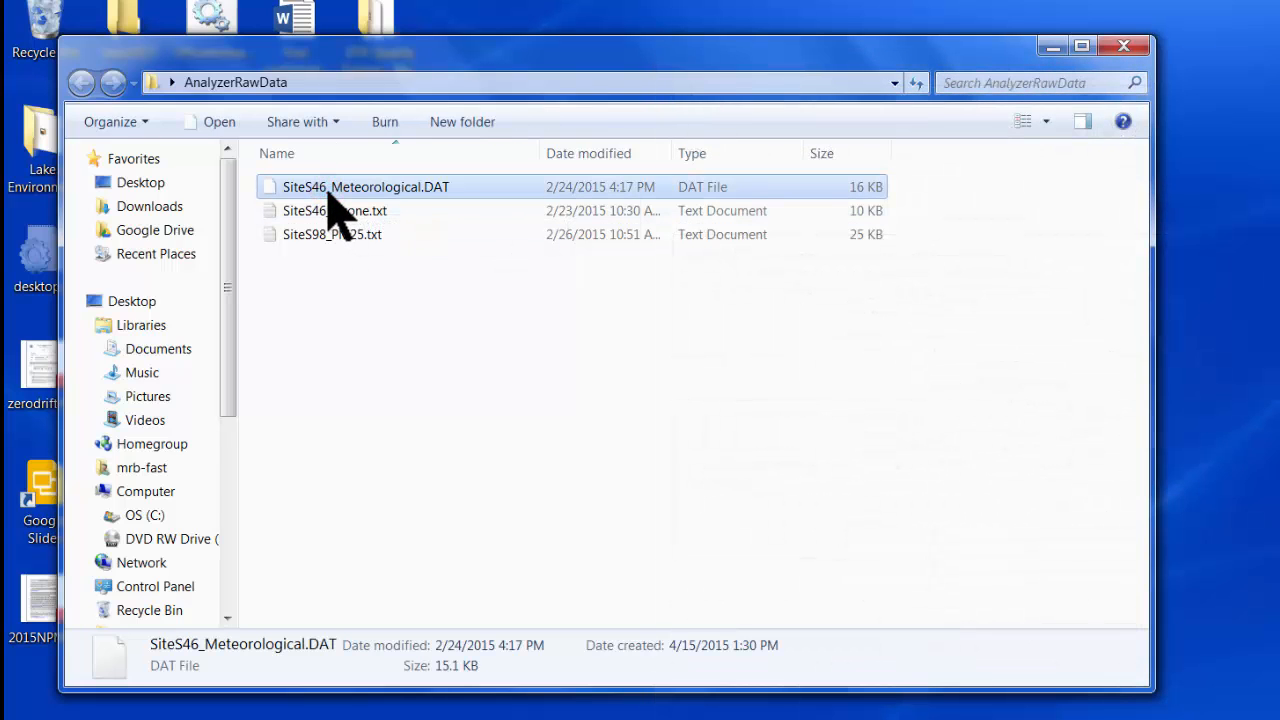
pyautogui.rightClick(330, 193)
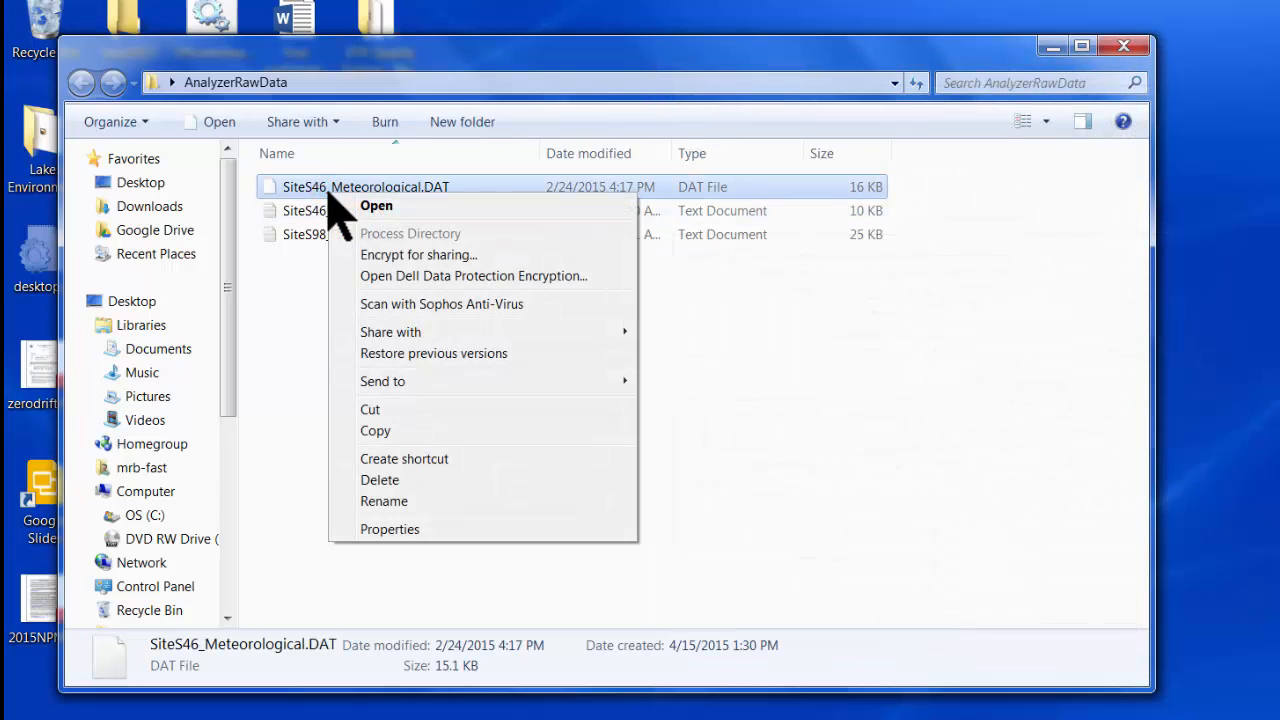
pyautogui.click(374, 431)
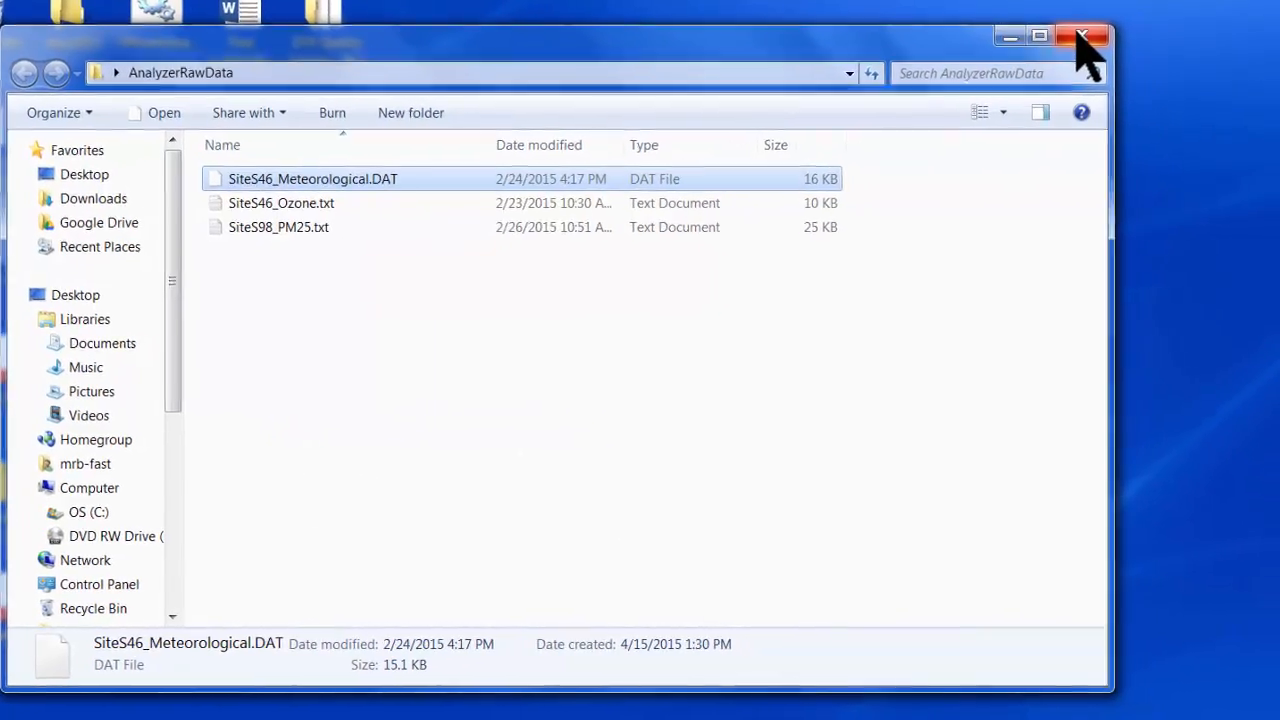
pyautogui.click(1082, 38)
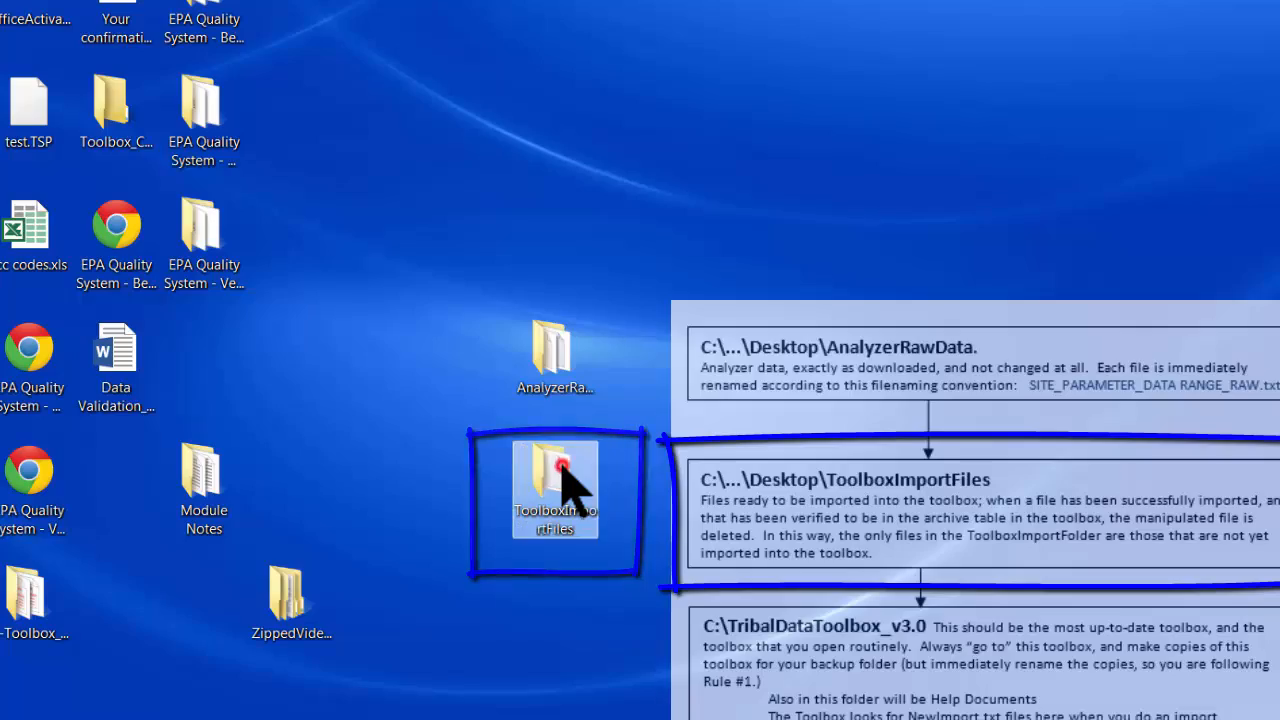
pyautogui.doubleClick(555, 475)
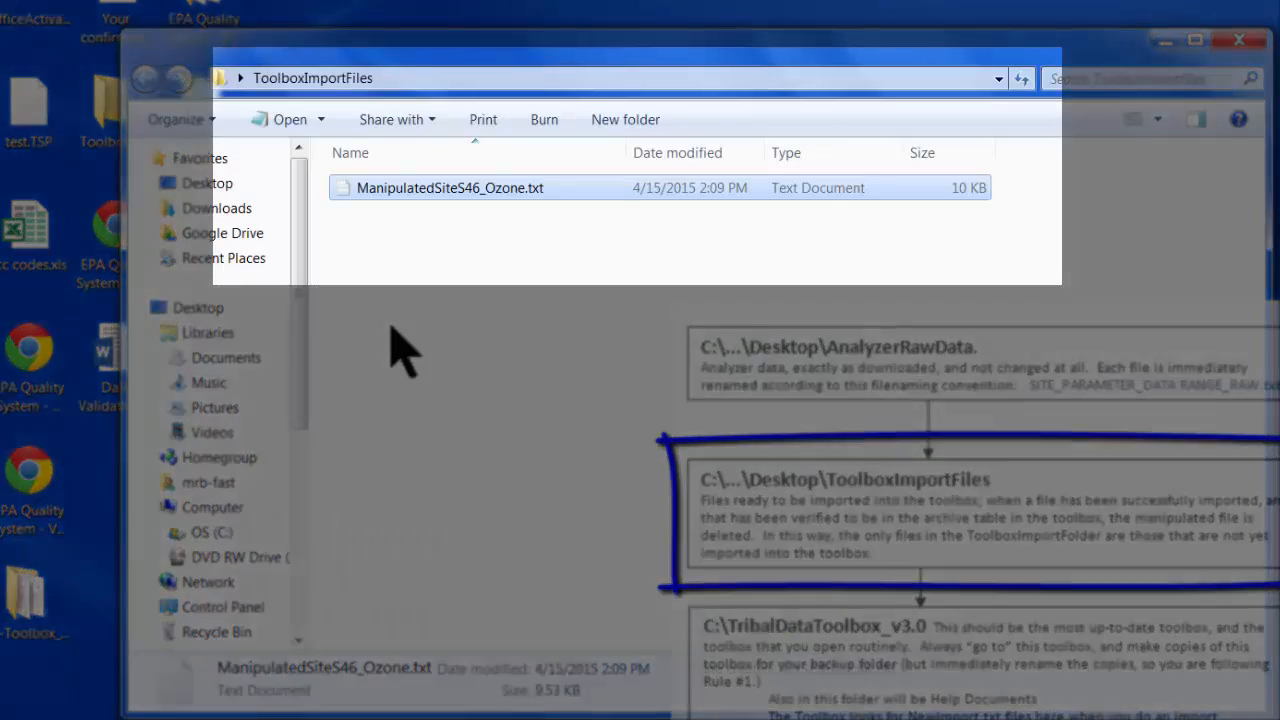
pyautogui.rightClick(393, 328)
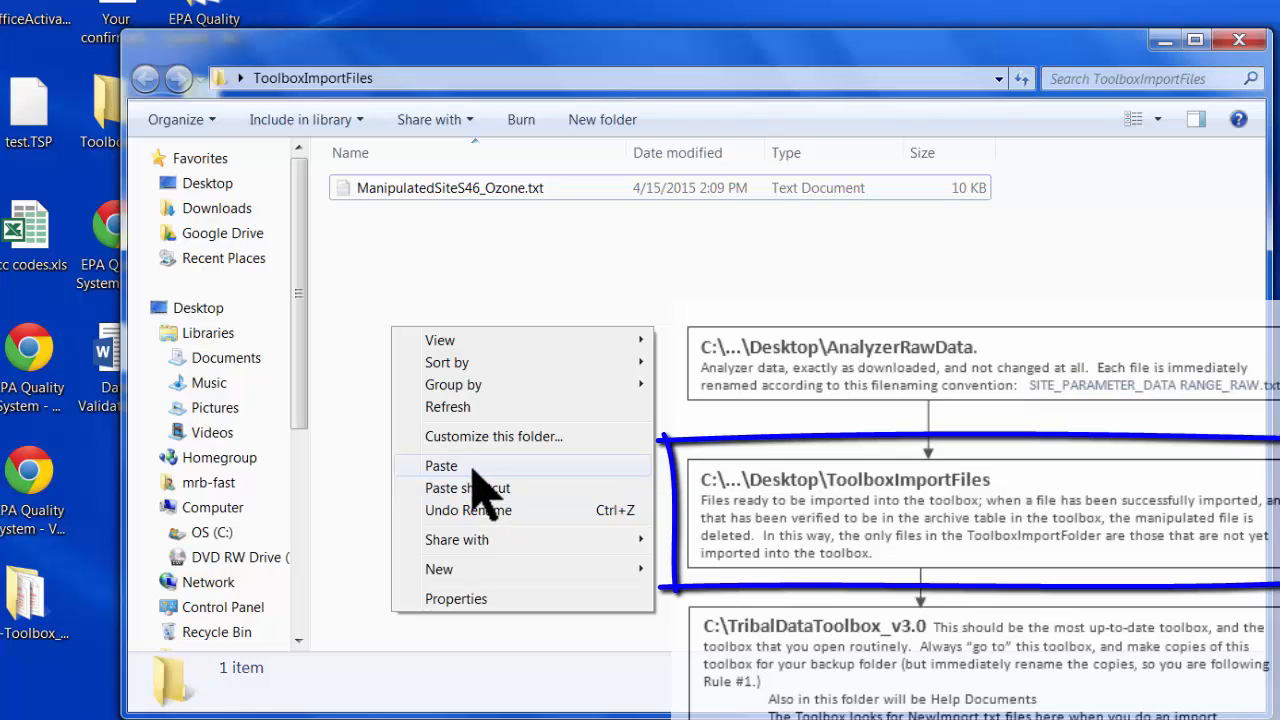
pyautogui.click(472, 466)
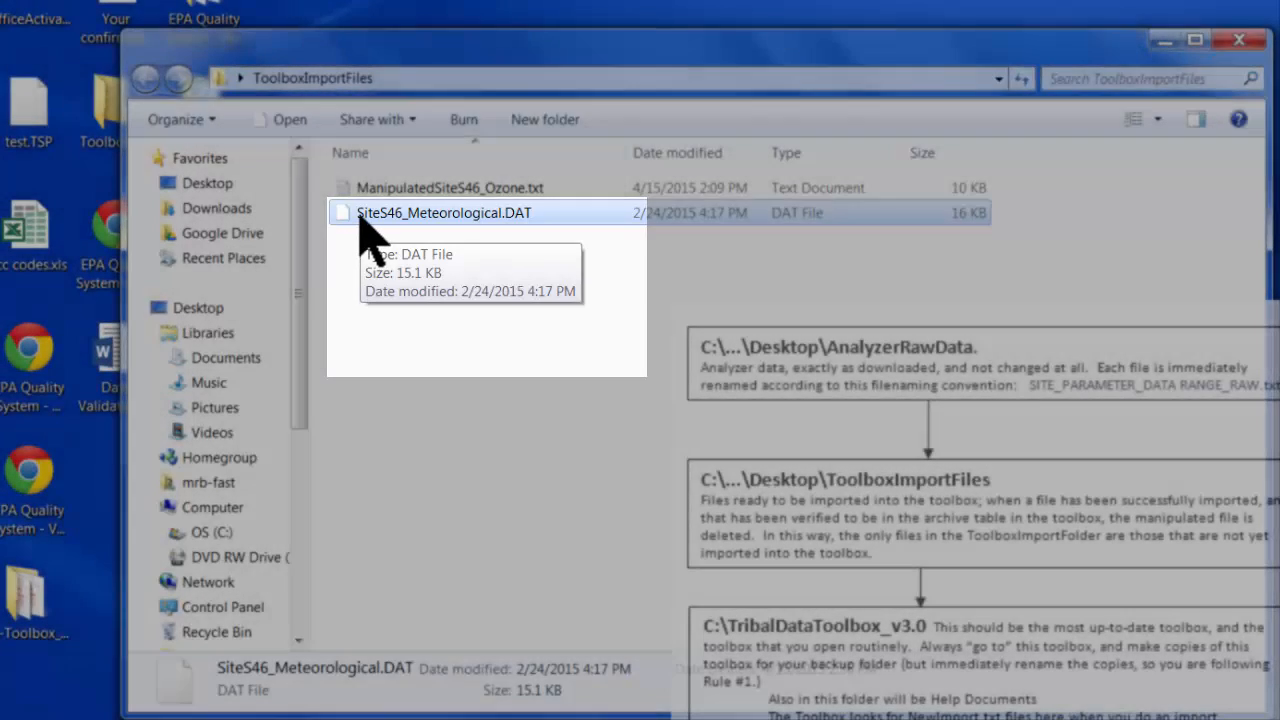
# Rename the copied meteorological file in ToolboxImportFiles as ManipulatedSiteS46_Meteorological.DAT
pyautogui.rightClick(360, 218)
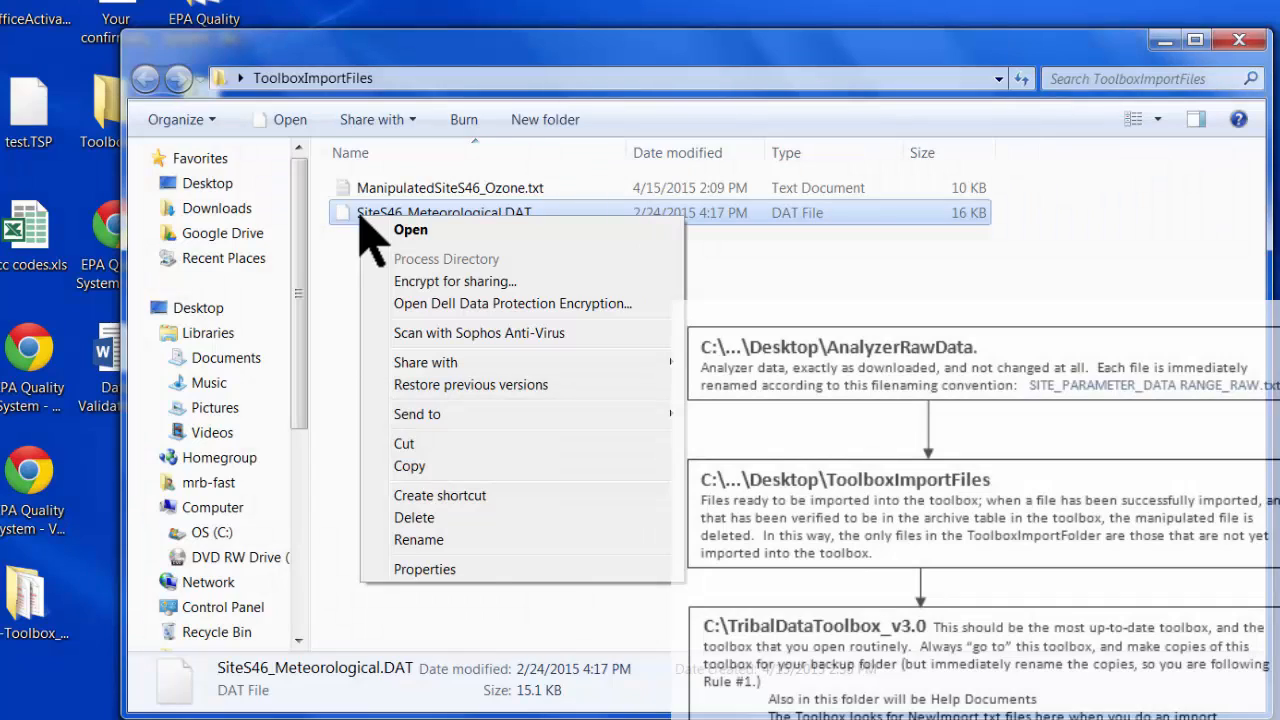
pyautogui.click(418, 540)
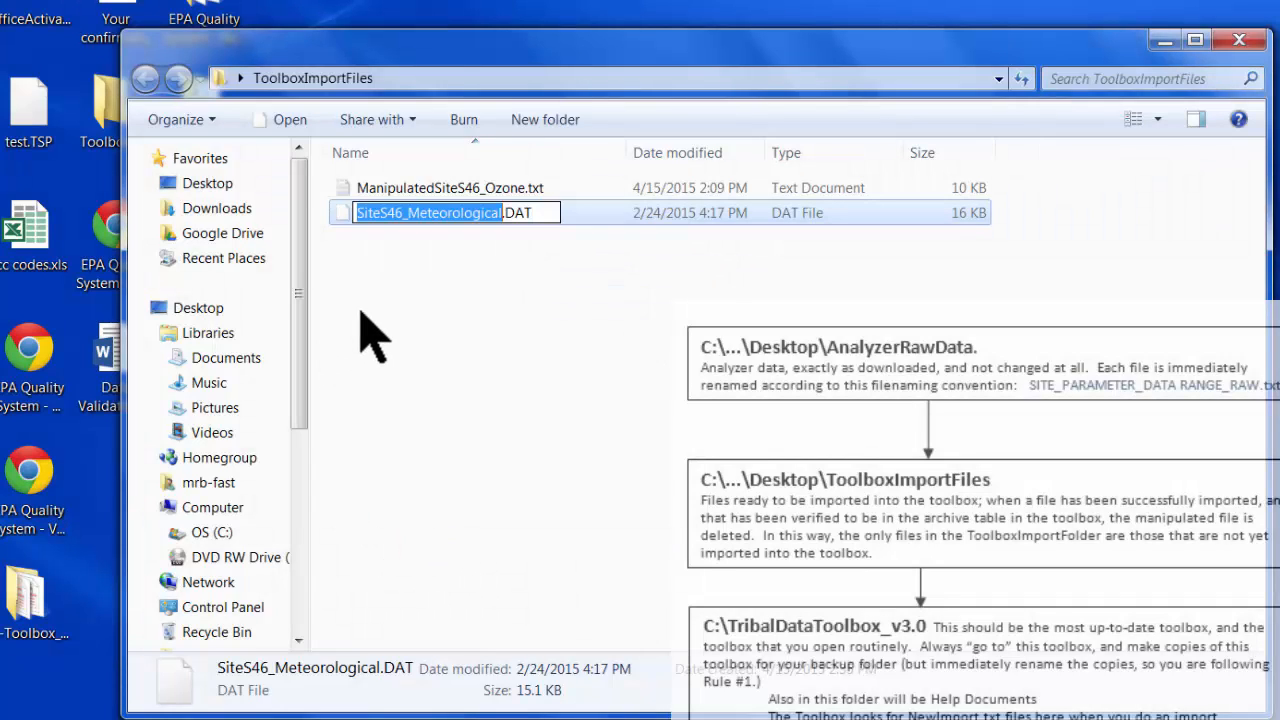
pyautogui.click(353, 216)
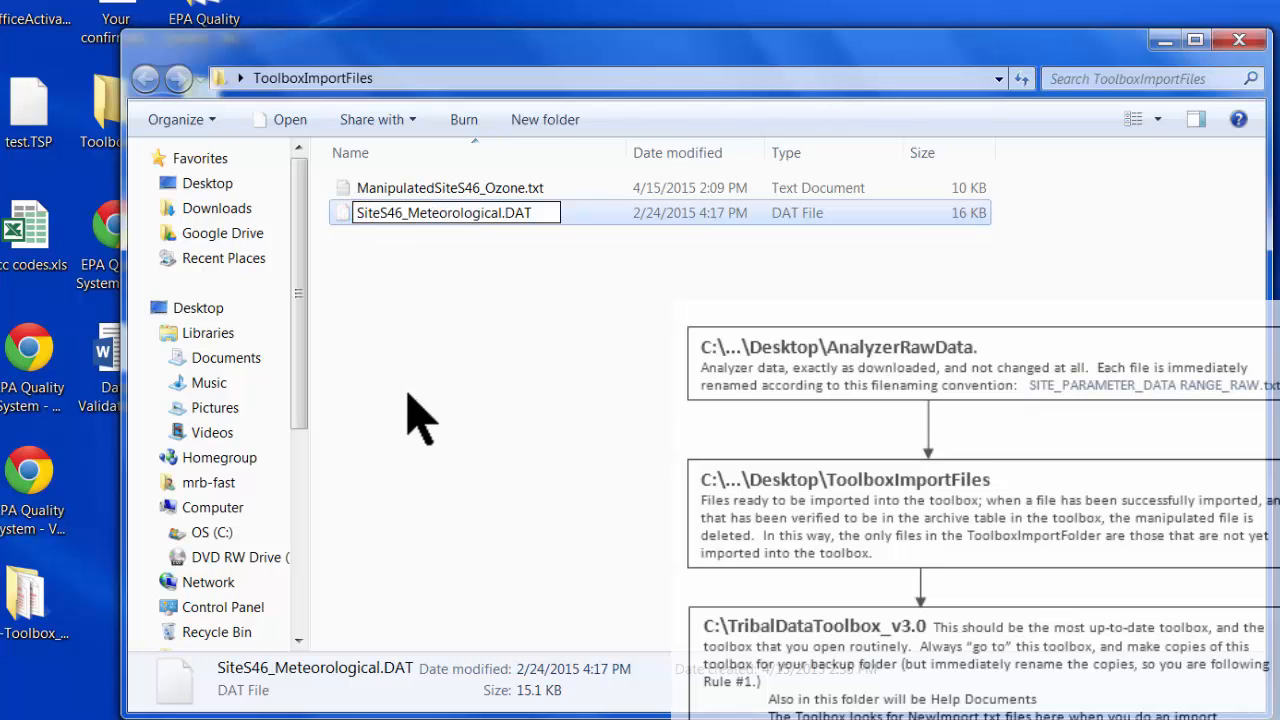
pyautogui.write('Manipulated')
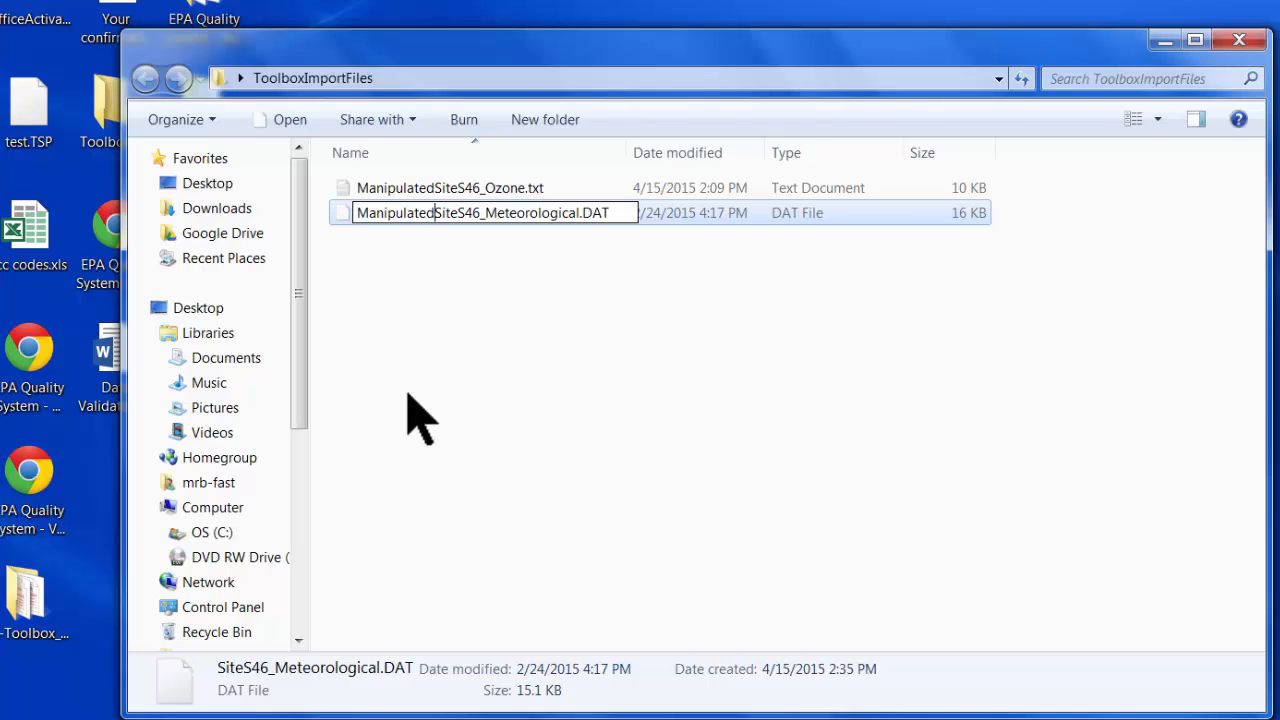
pyautogui.press('Return')
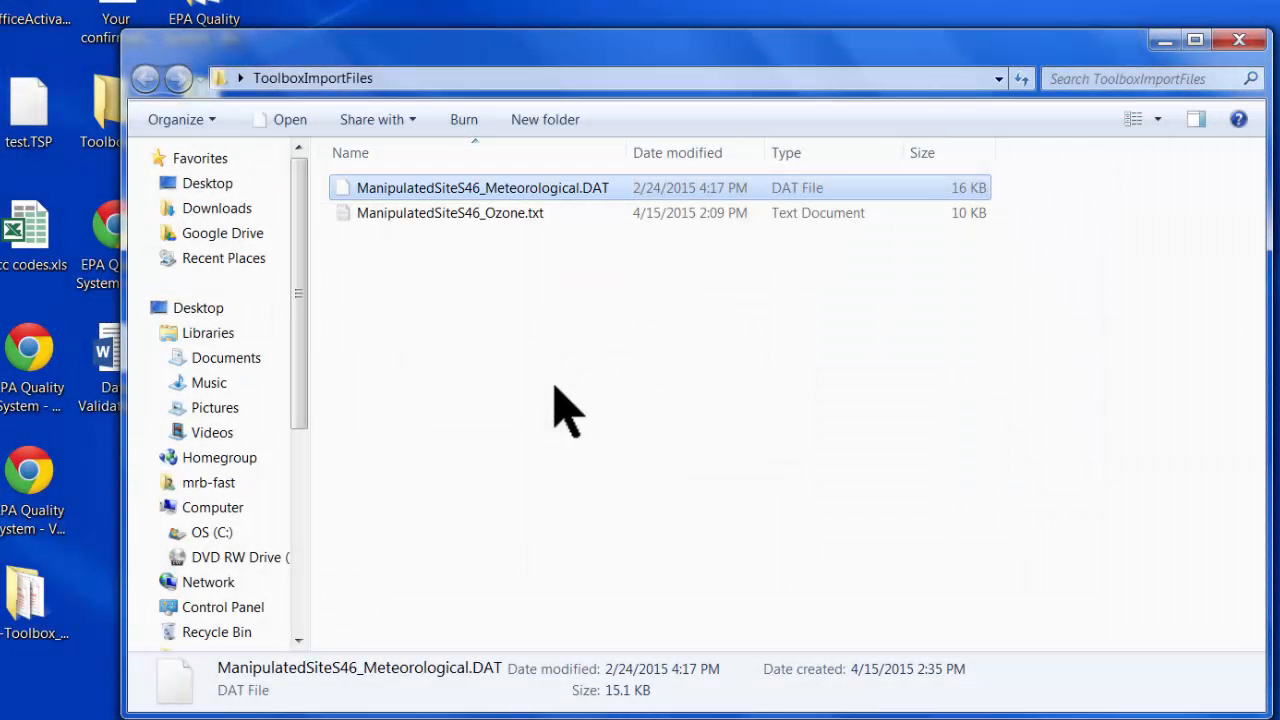
# Try to open the ManipulatedSiteS46_Meteorological.DAT file directly from the folder
pyautogui.doubleClick(432, 192)
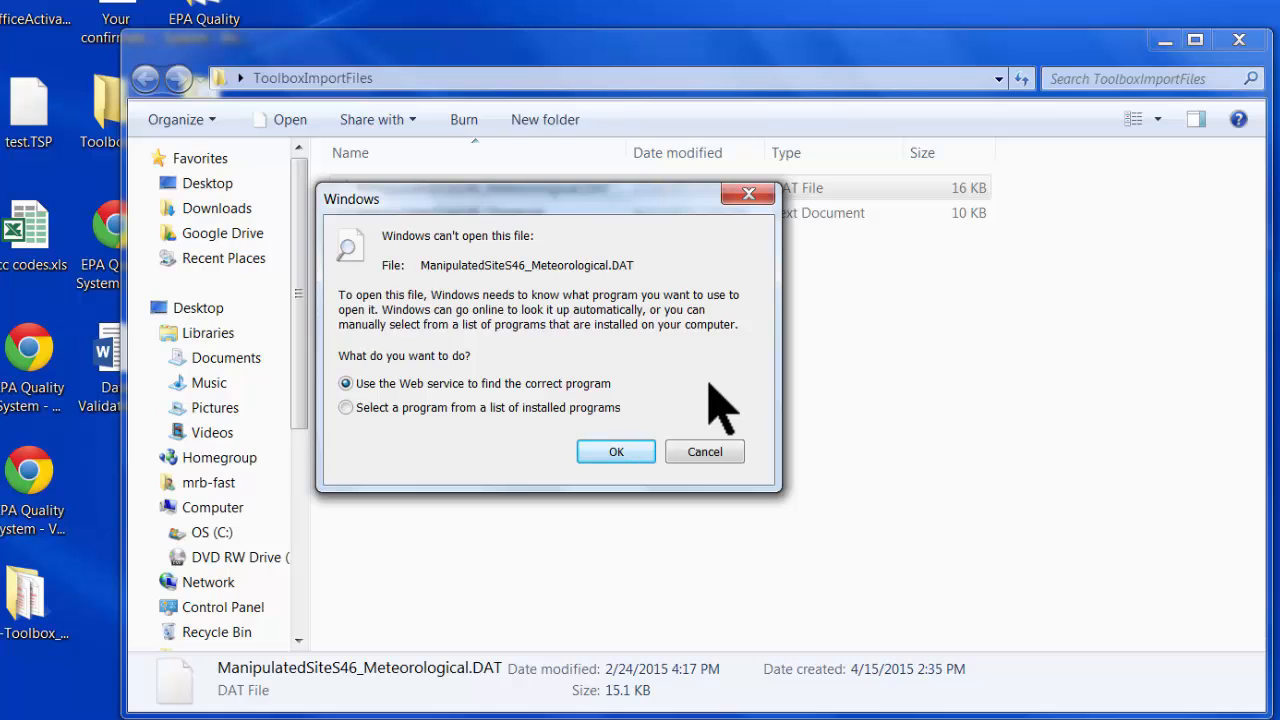
pyautogui.click(705, 452)
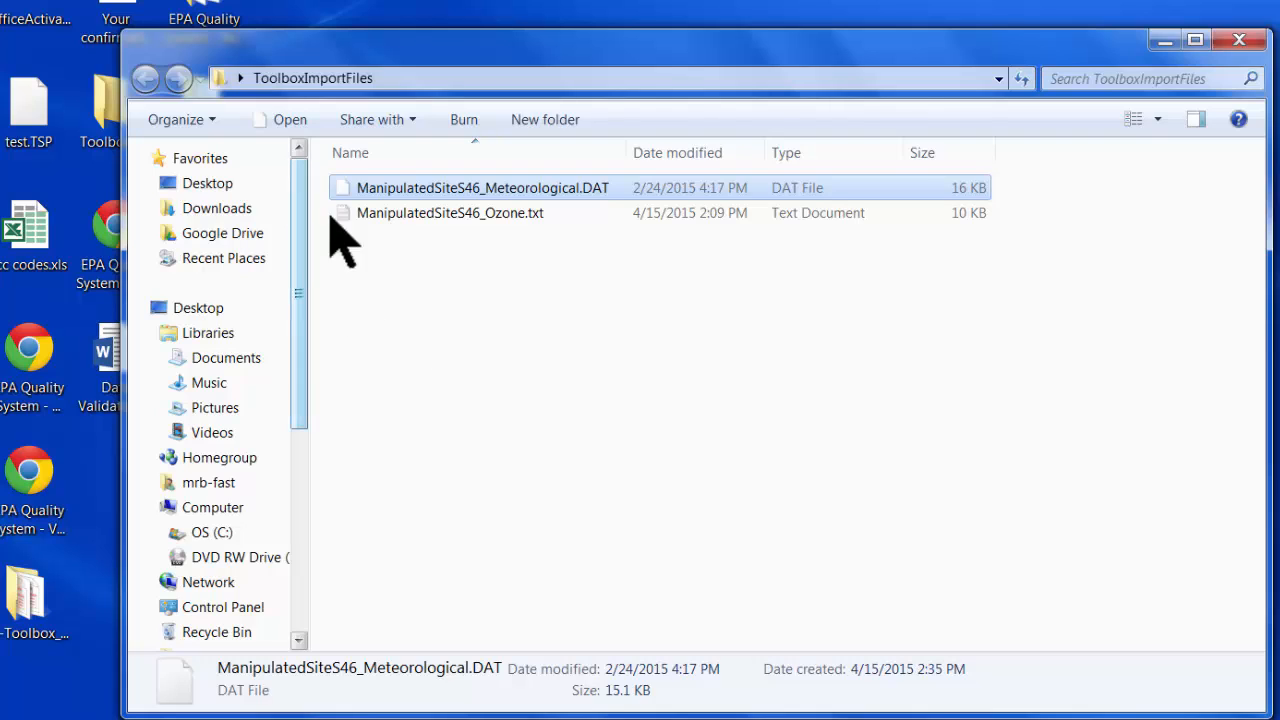
# Change the extension of ManipulatedSiteS46_Meteorological from DAT to txt and accept the extension change
pyautogui.rightClick(406, 188)
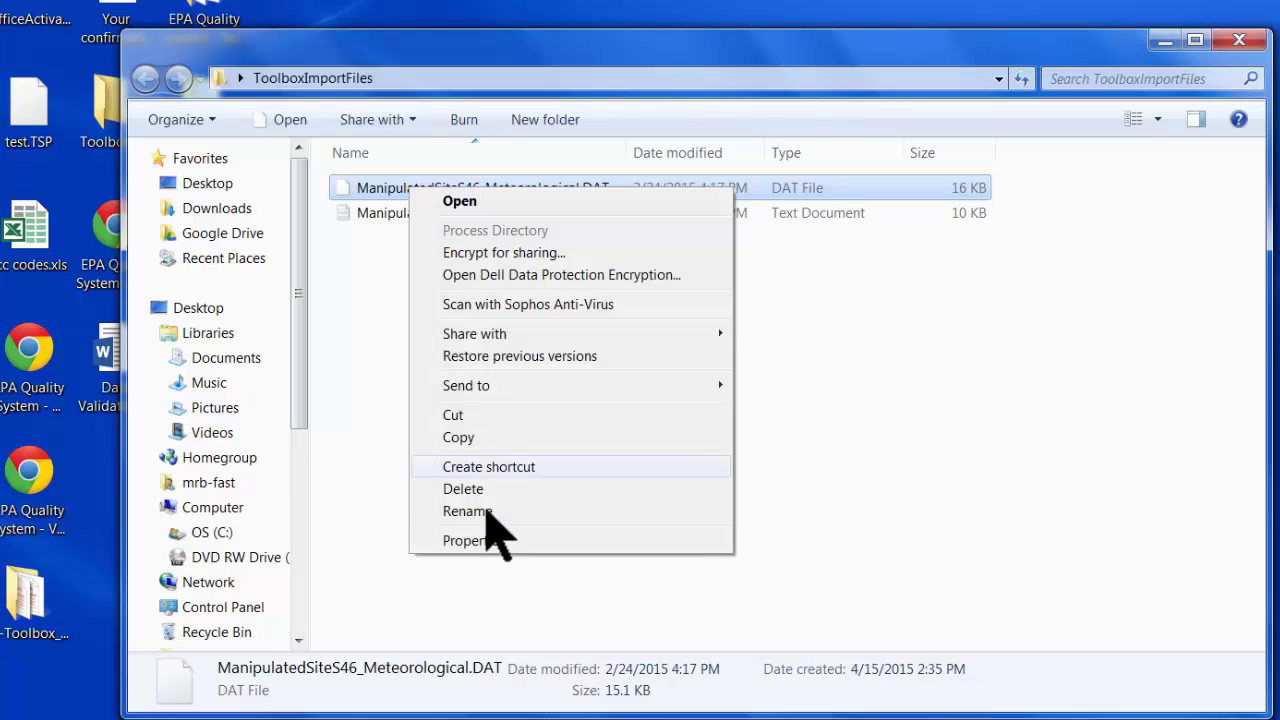
pyautogui.click(519, 511)
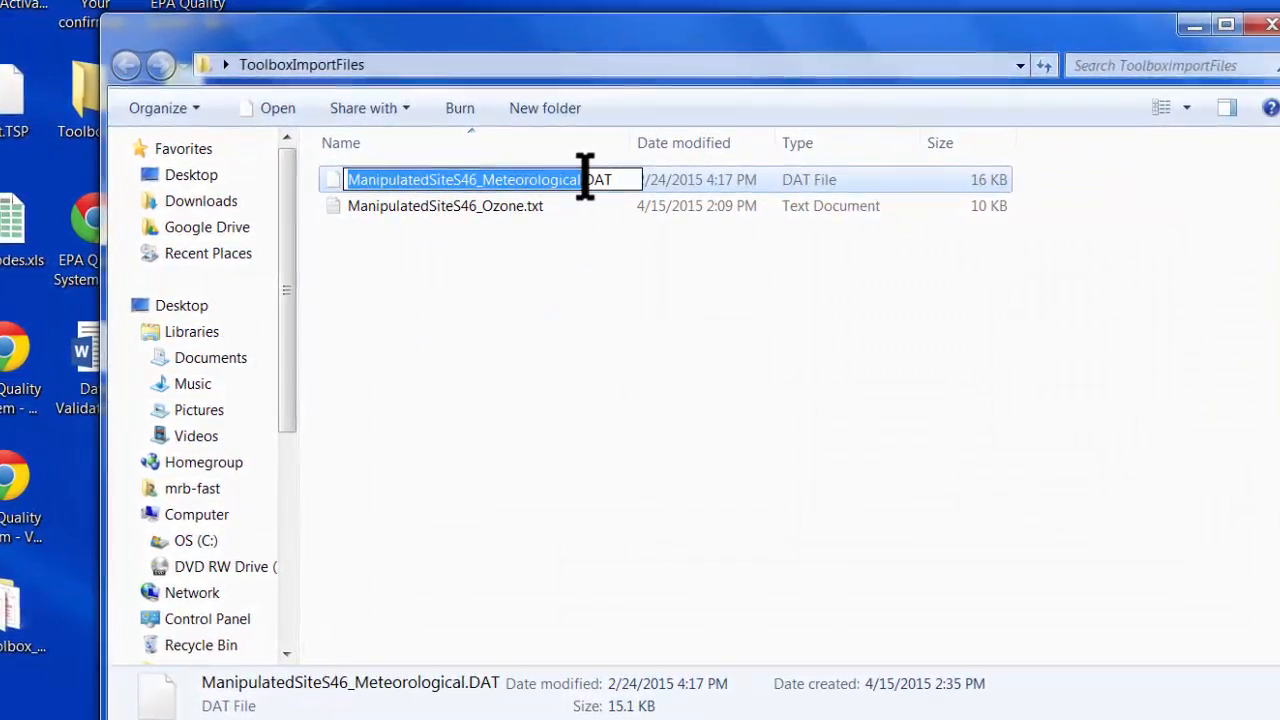
pyautogui.moveTo(585, 179); pyautogui.dragTo(614, 177)
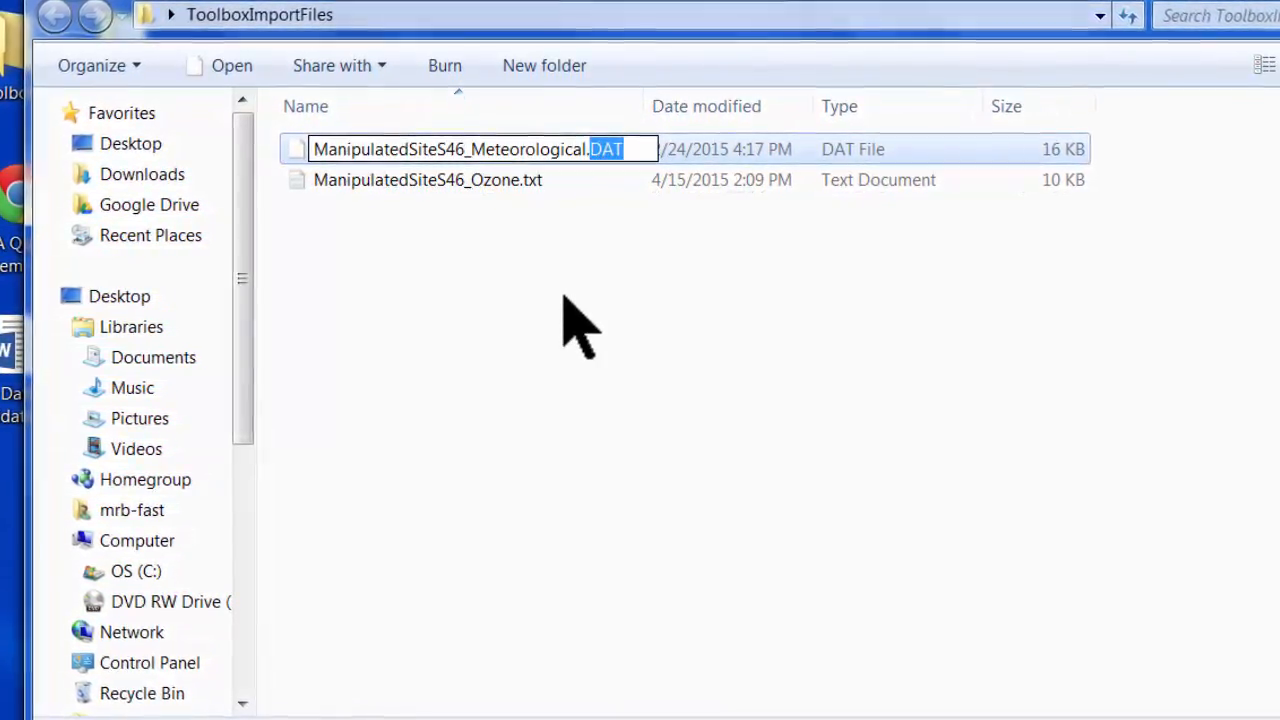
pyautogui.write('txt')
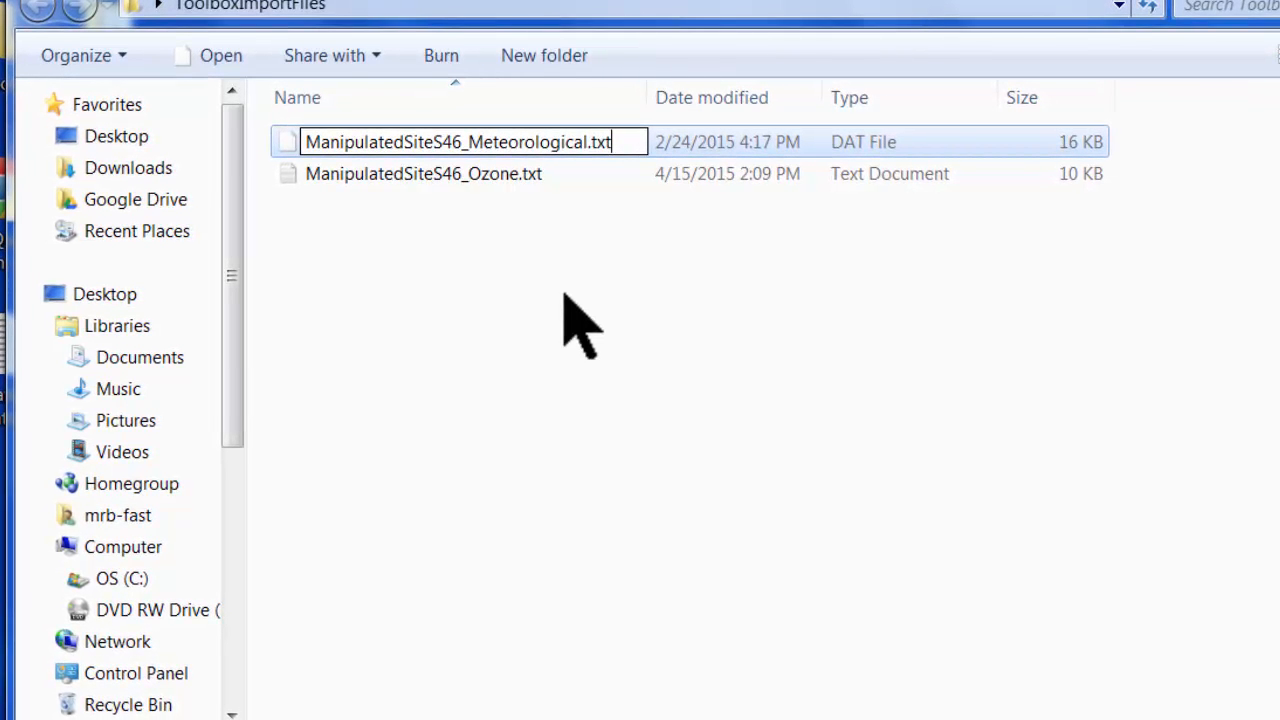
pyautogui.press('Return')
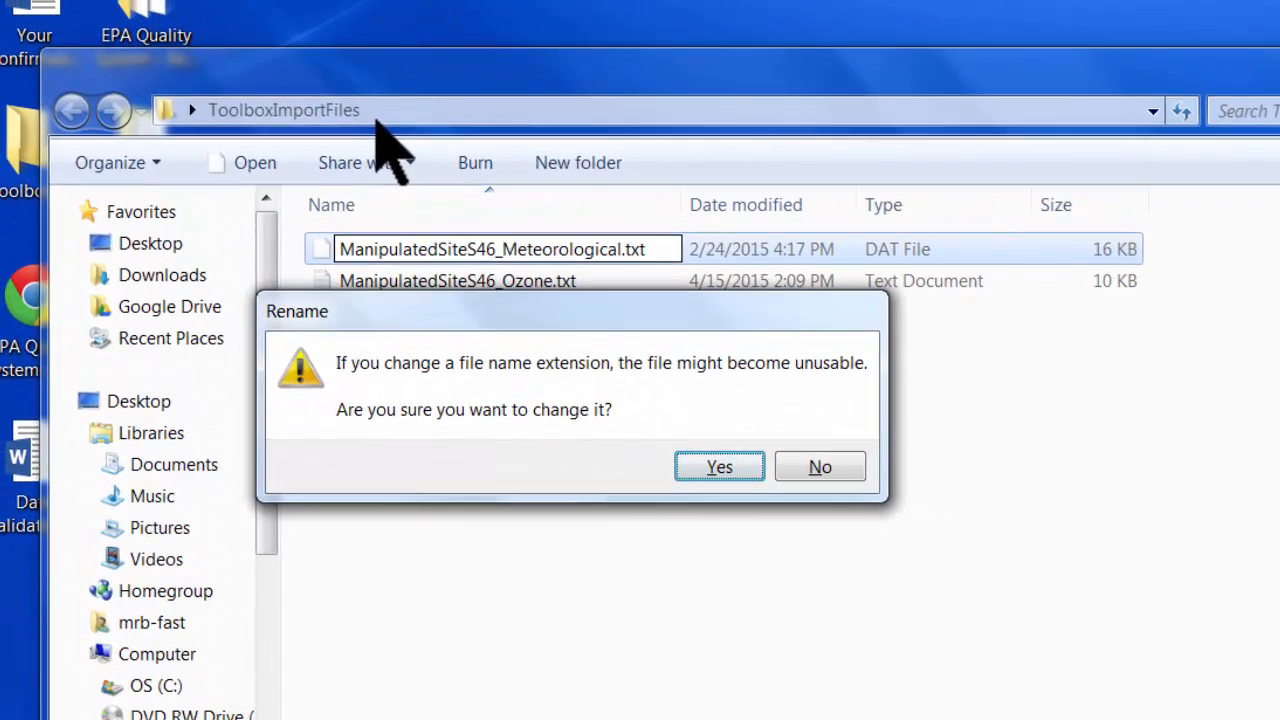
pyautogui.click(719, 467)
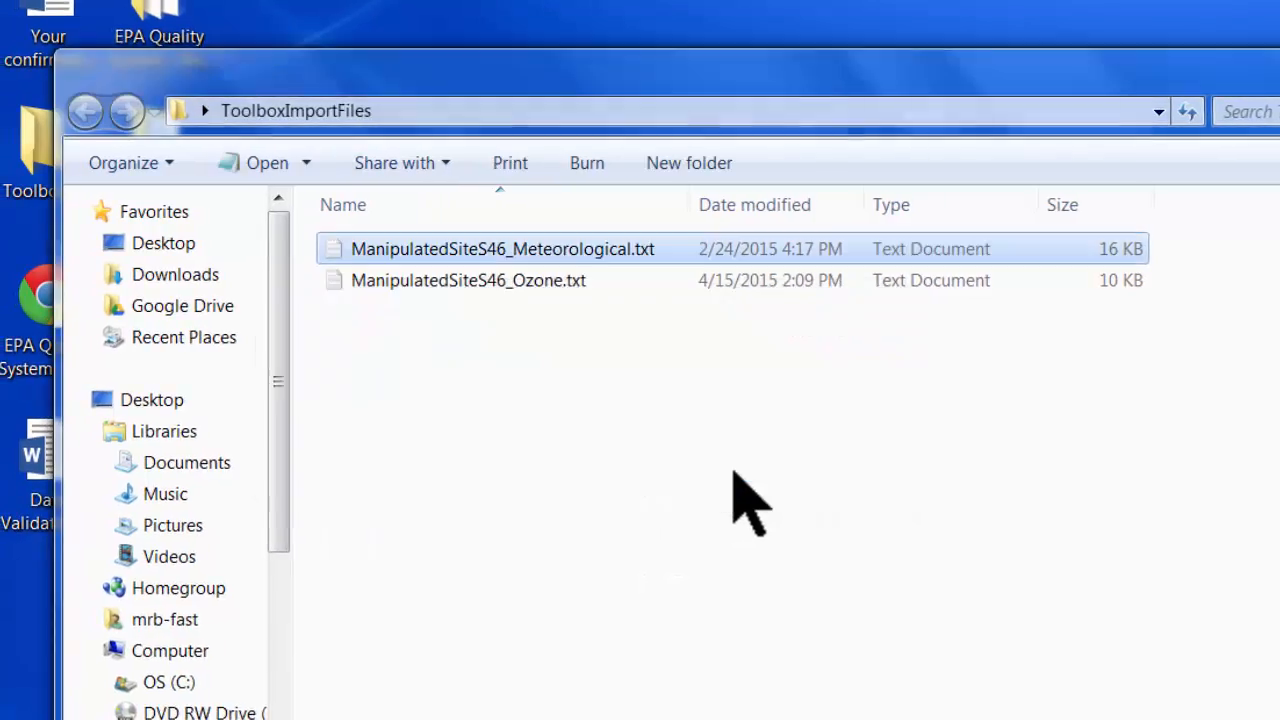
# Open ManipulatedSiteS46_Meteorological.txt, examine its delimiters, column headers and first data row against the import requirements, and close it
pyautogui.doubleClick(557, 250)
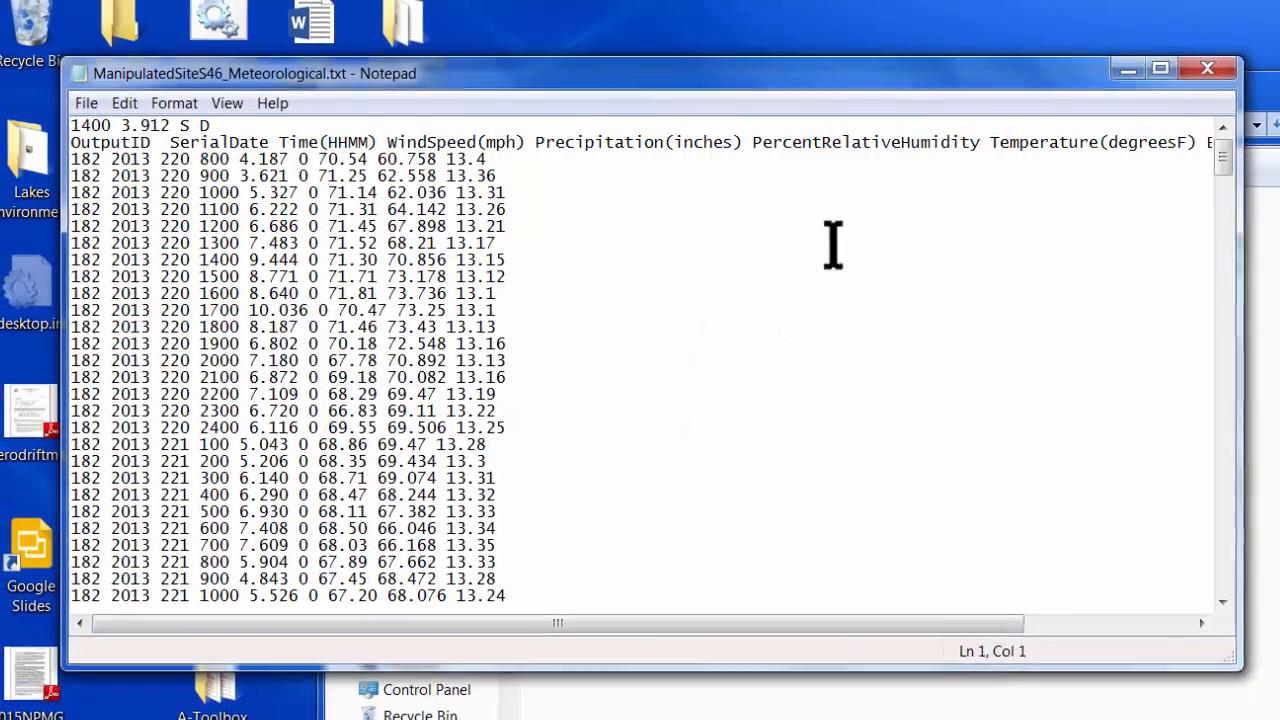
pyautogui.click(1160, 68)
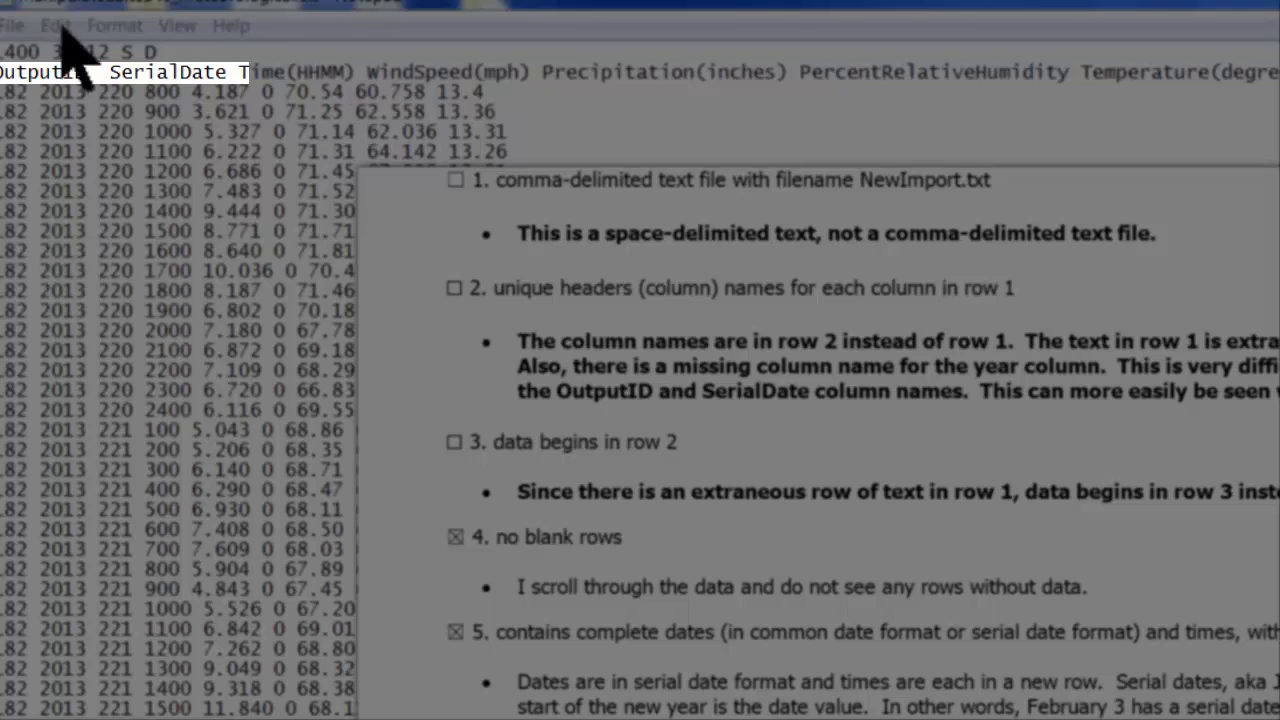
pyautogui.moveTo(86, 71); pyautogui.dragTo(108, 70)
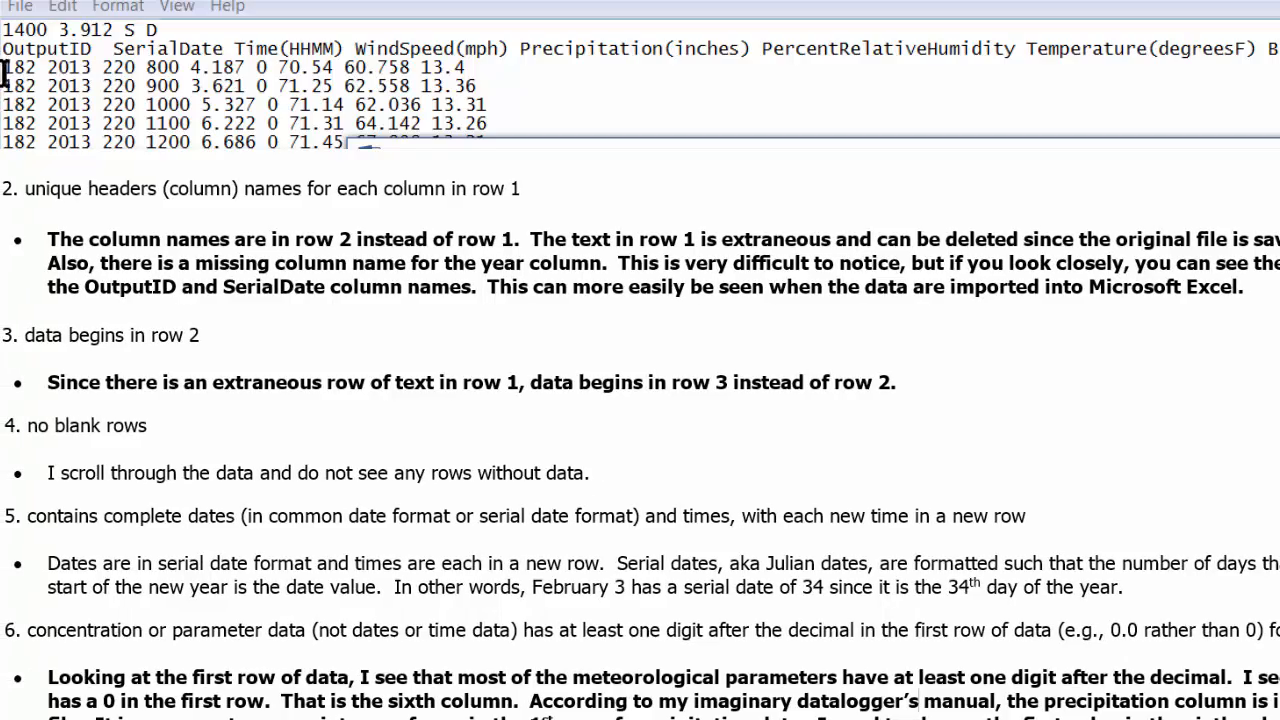
pyautogui.moveTo(4, 68); pyautogui.dragTo(465, 68)
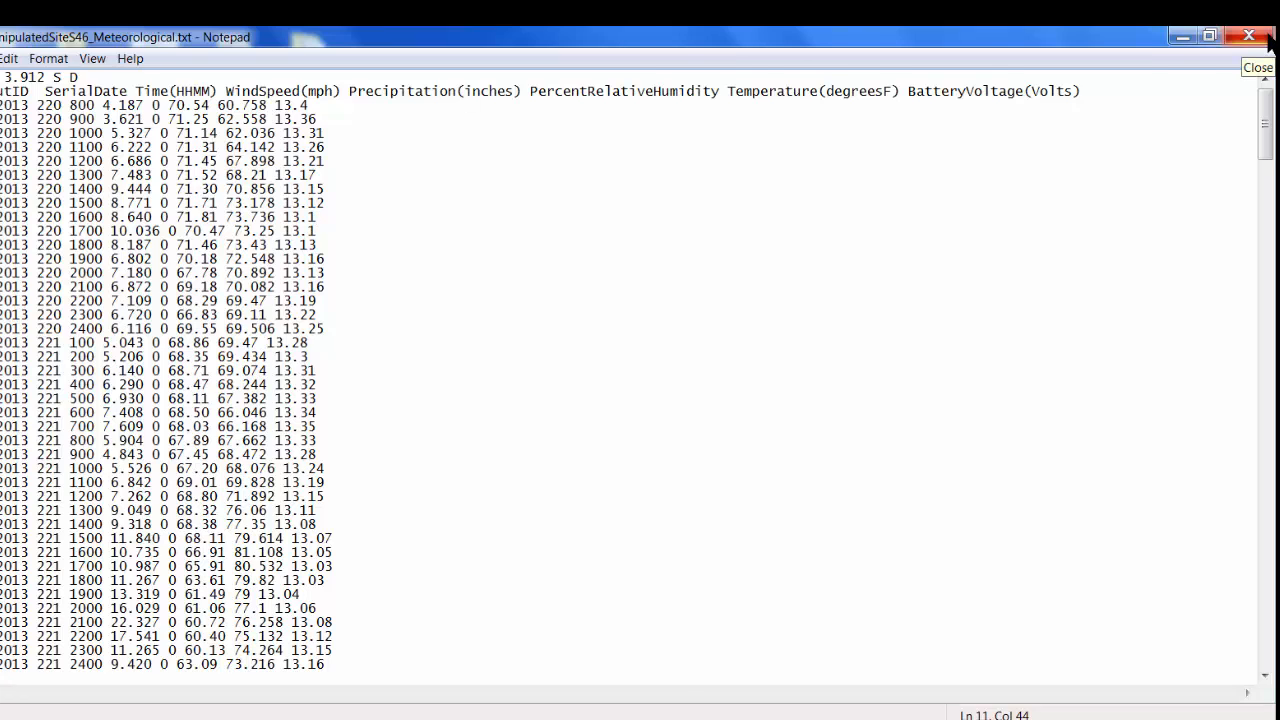
pyautogui.click(1267, 40)
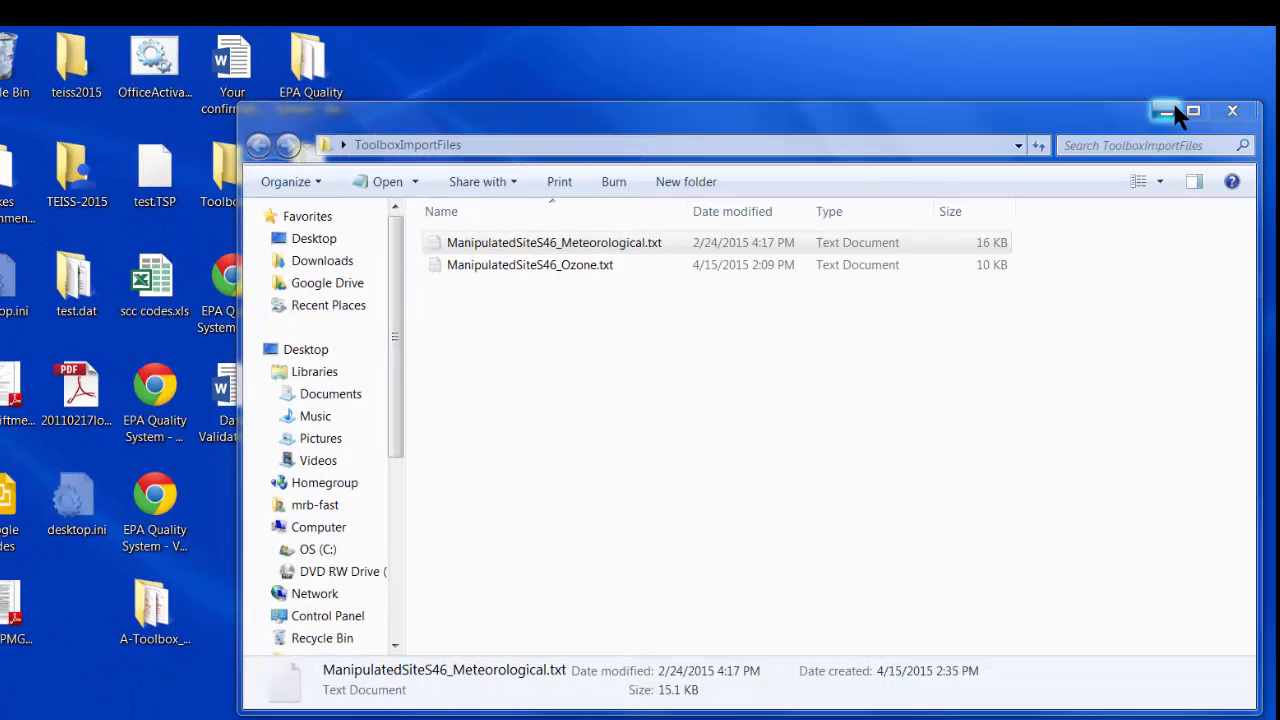
# Minimize the ToolboxImportFiles window and start Excel 2013 with a blank workbook
pyautogui.click(1168, 112)
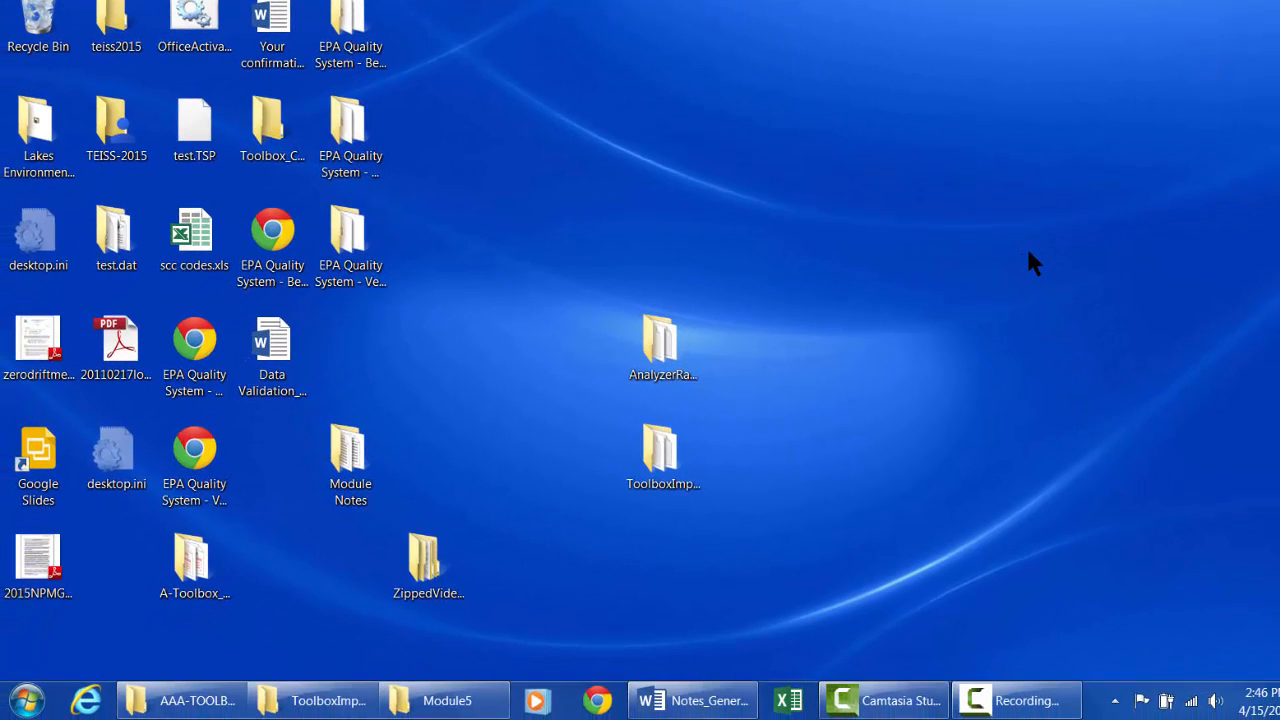
pyautogui.click(24, 700)
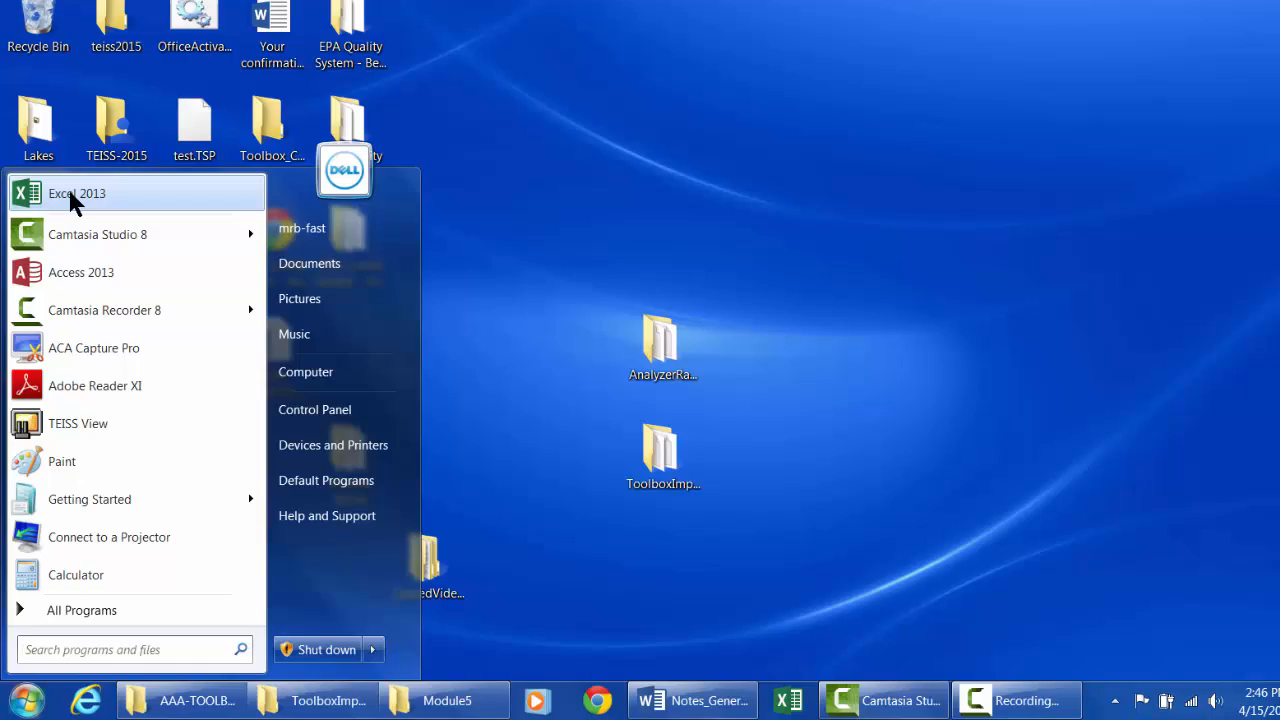
pyautogui.click(70, 194)
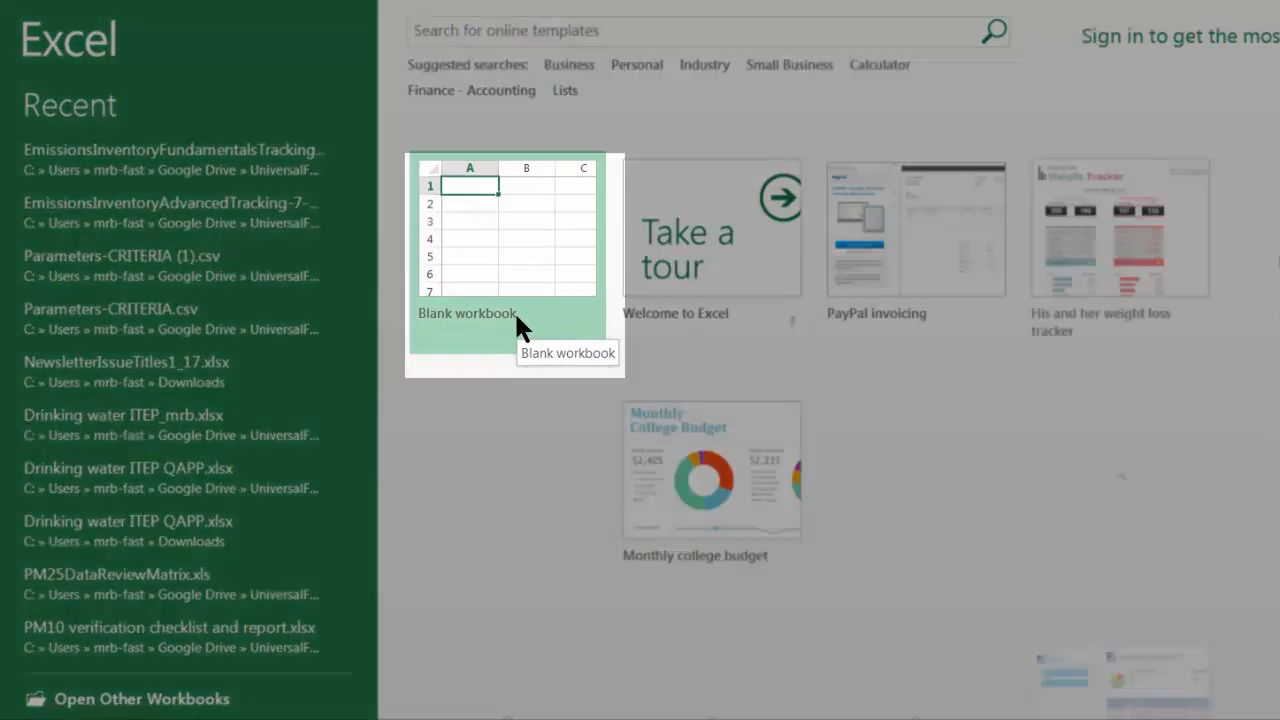
pyautogui.click(514, 310)
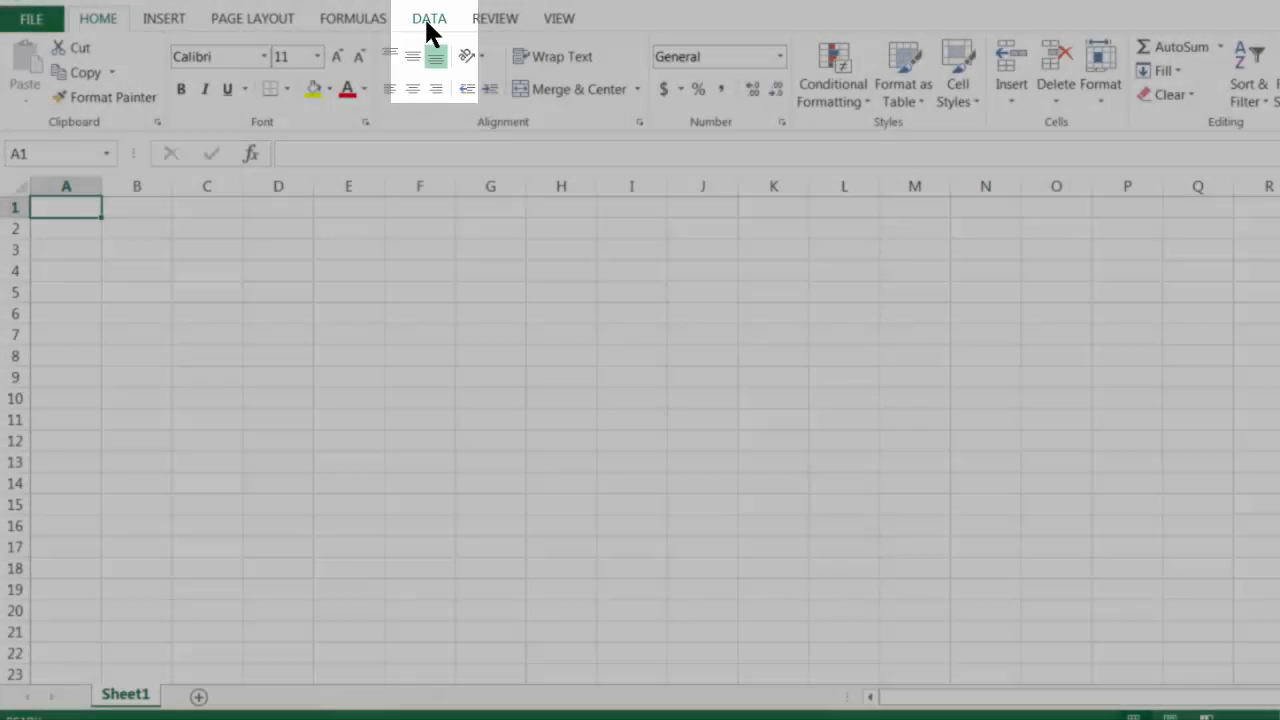
# Start a text-file data import at cell A1 using ManipulatedSiteS46_Meteorological.txt from the desktop's ToolboxImportFiles folder
pyautogui.click(425, 28)
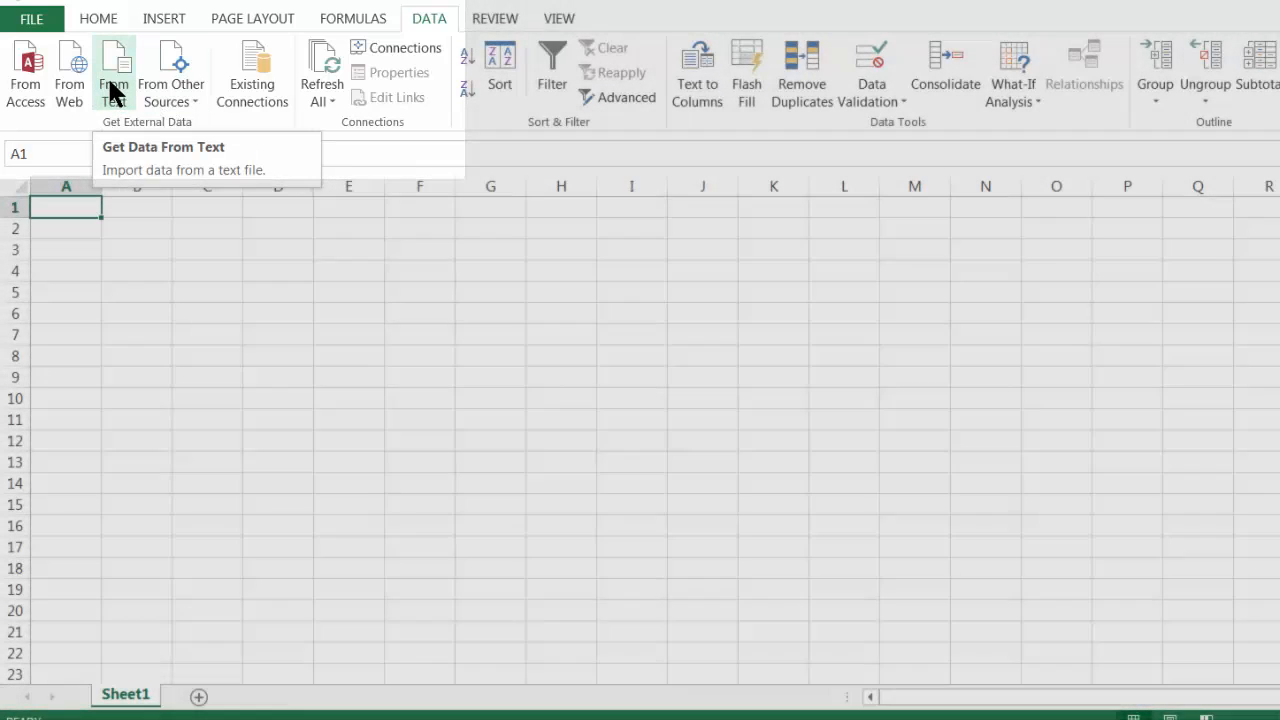
pyautogui.click(113, 90)
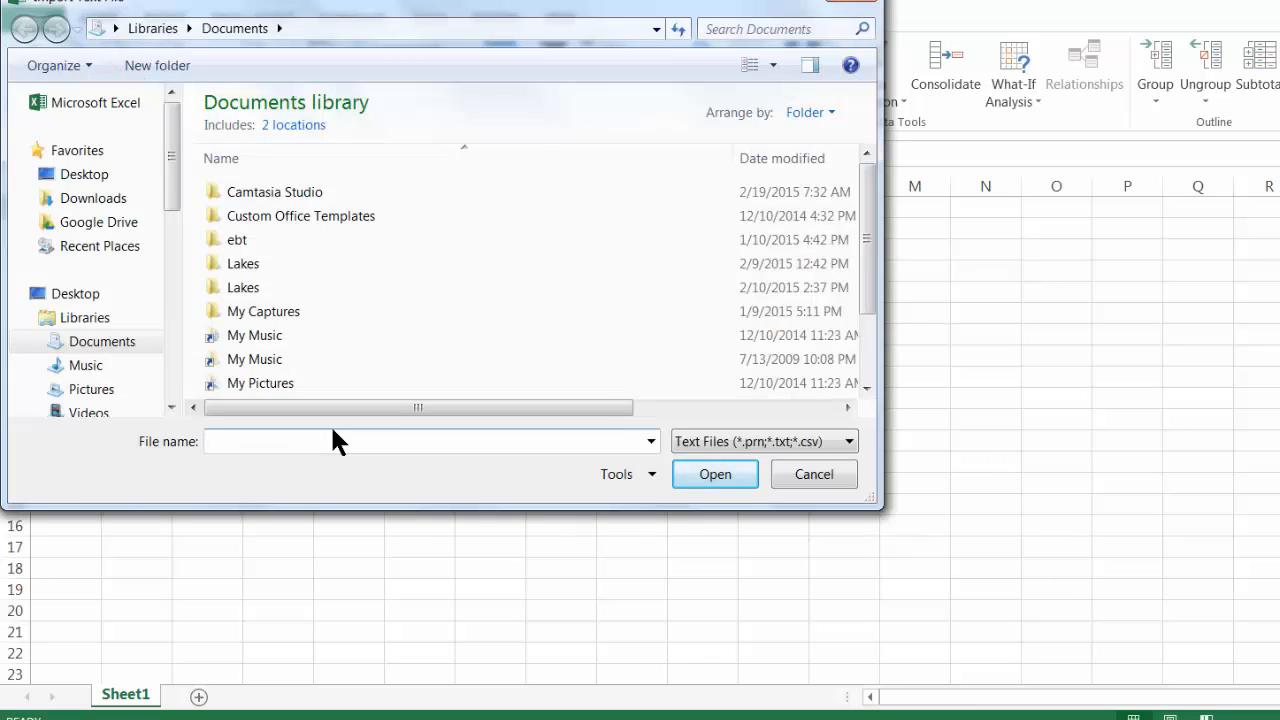
pyautogui.click(84, 174)
pyautogui.scroll(-5, 329, 377)
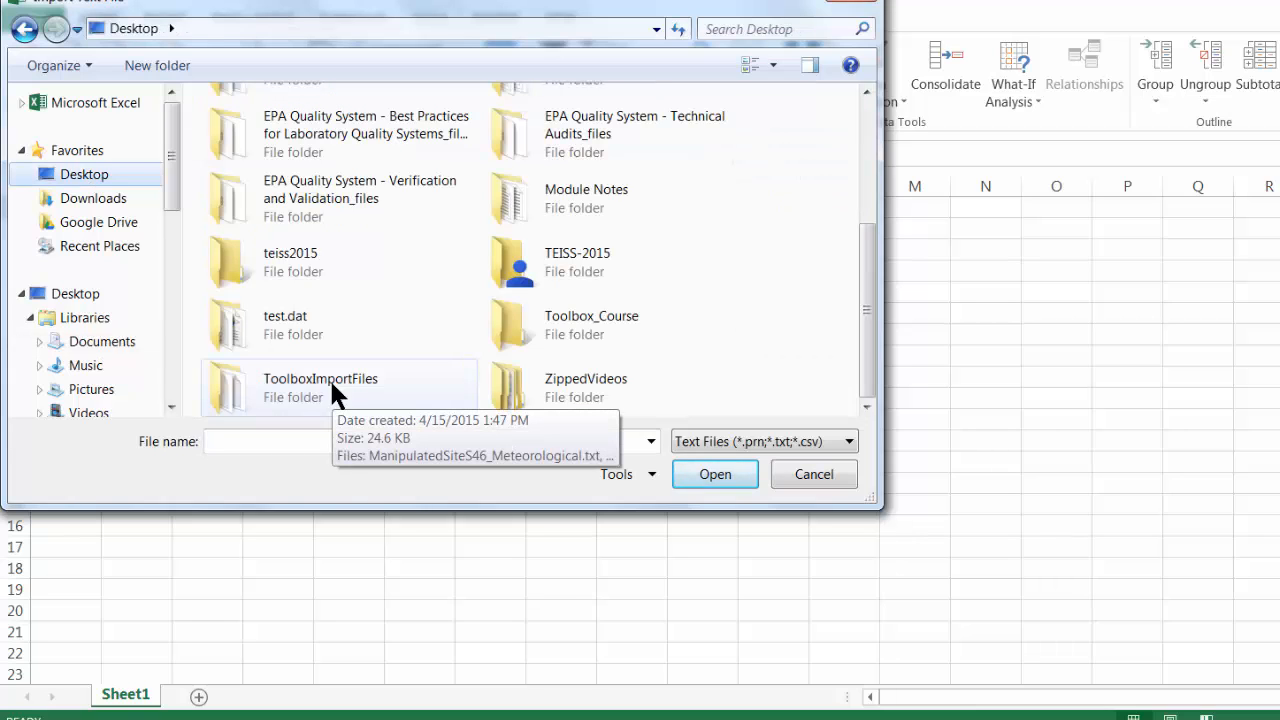
pyautogui.doubleClick(332, 386)
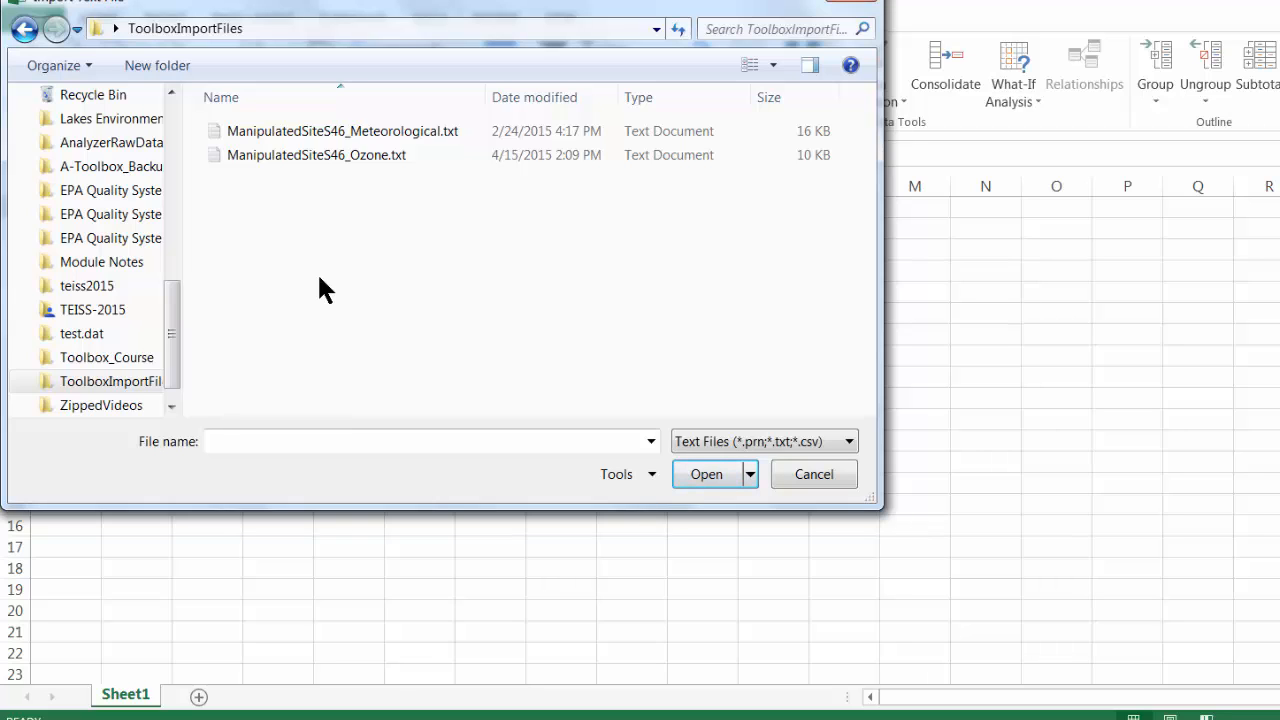
pyautogui.click(312, 135)
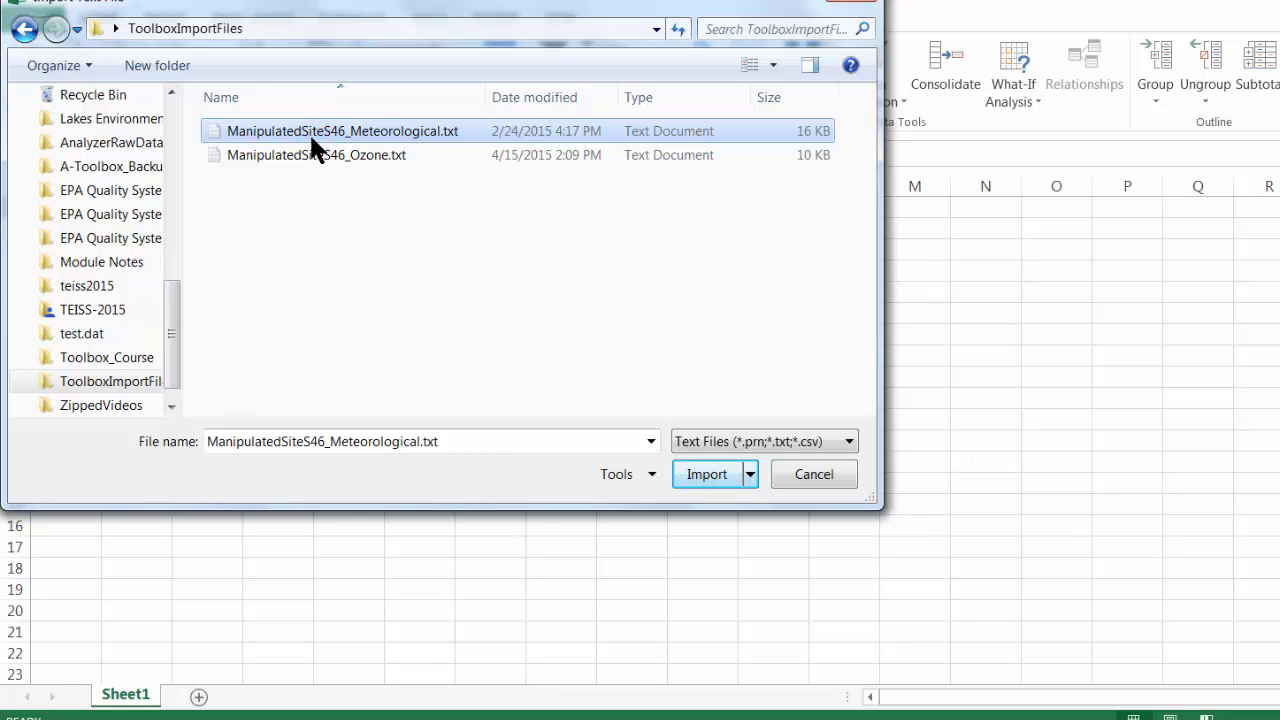
pyautogui.click(706, 474)
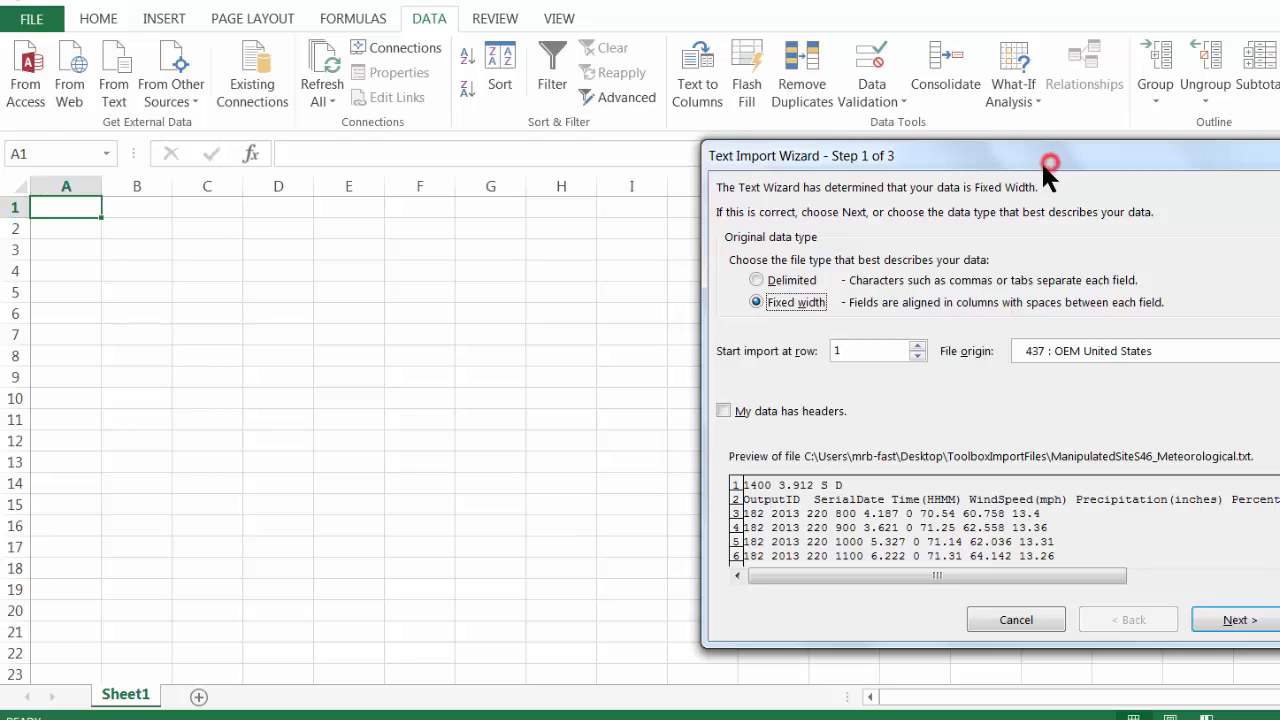
# Set the text import to delimited data starting at row 2 with headers, and continue to the delimiter settings
pyautogui.moveTo(1048, 165); pyautogui.dragTo(609, 169)
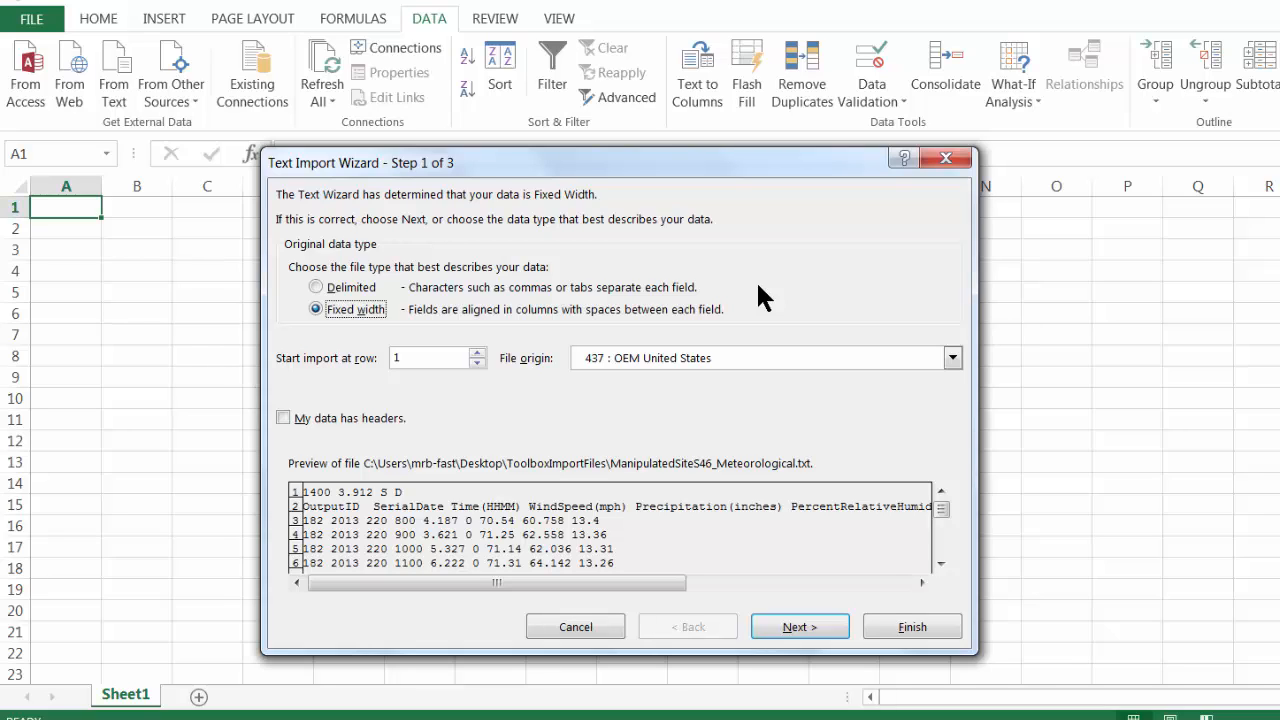
pyautogui.click(315, 288)
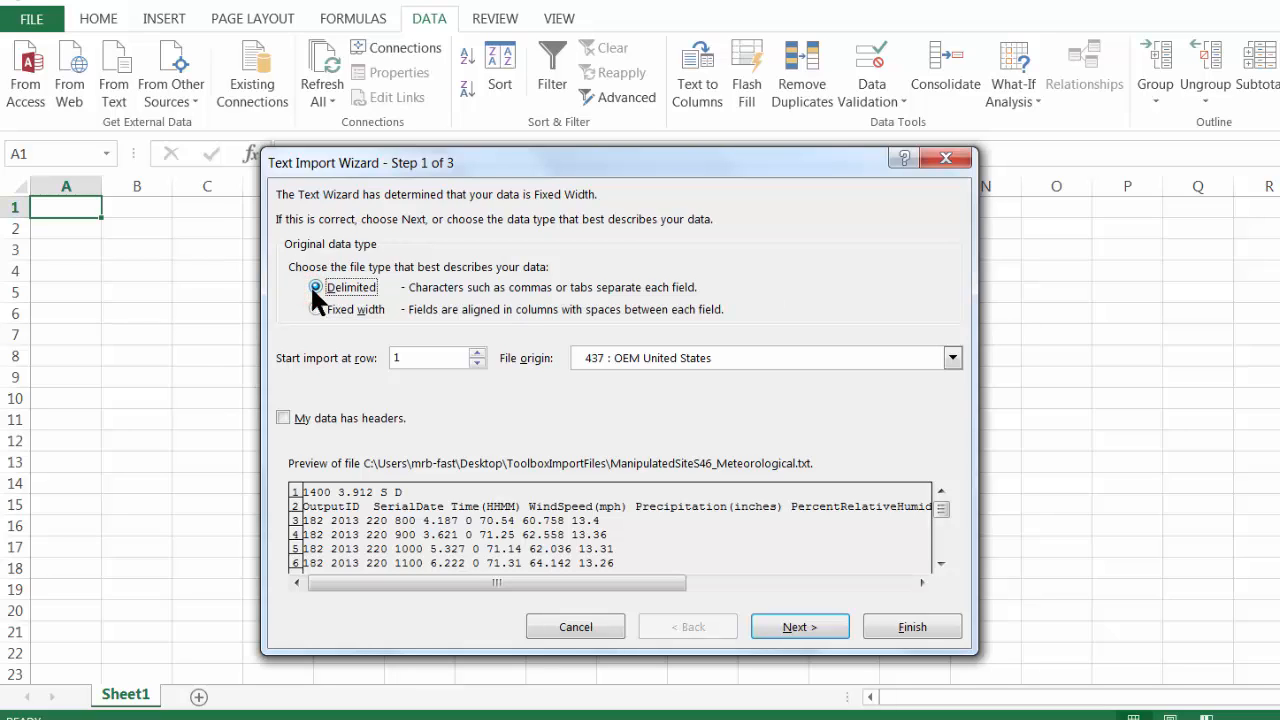
pyautogui.click(395, 358)
pyautogui.write('2')
pyautogui.click(282, 418)
pyautogui.click(826, 627)
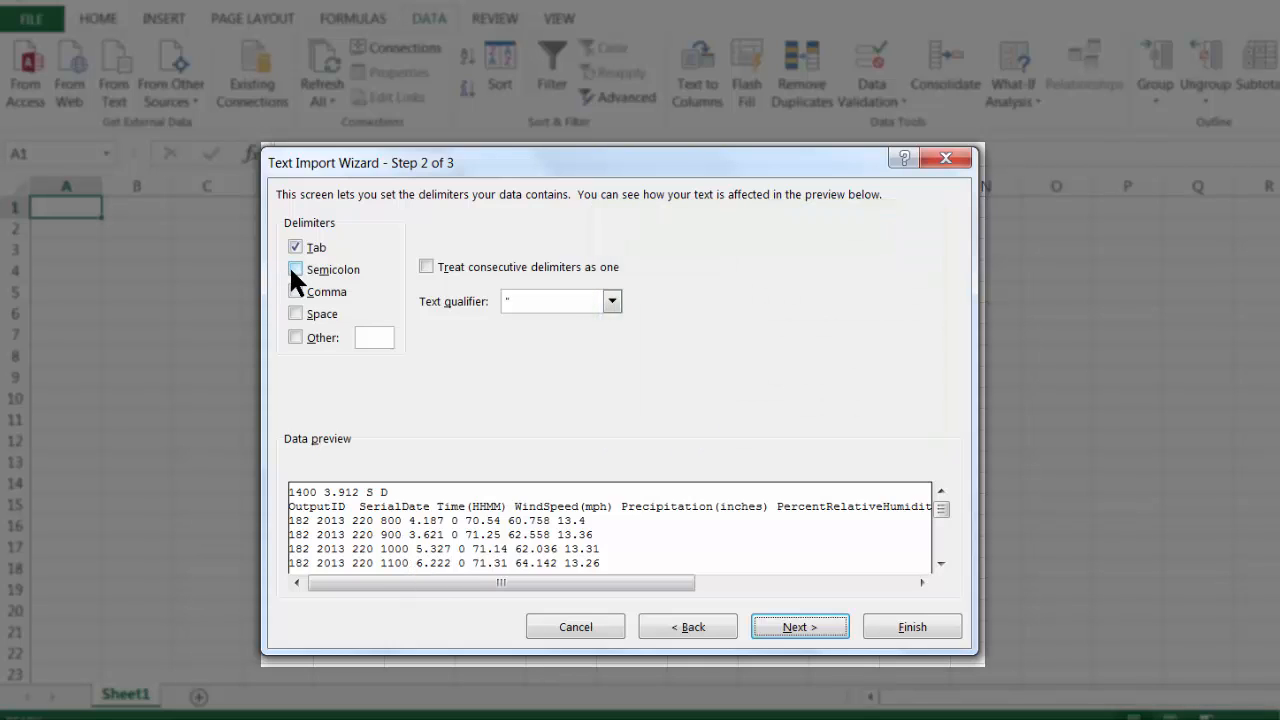
# Try the semicolon and comma delimiters, switch both off again, and clear the Tab delimiter
pyautogui.click(292, 270)
pyautogui.click(292, 284)
pyautogui.click(295, 269)
pyautogui.click(295, 291)
pyautogui.click(295, 247)
pyautogui.click(295, 291)
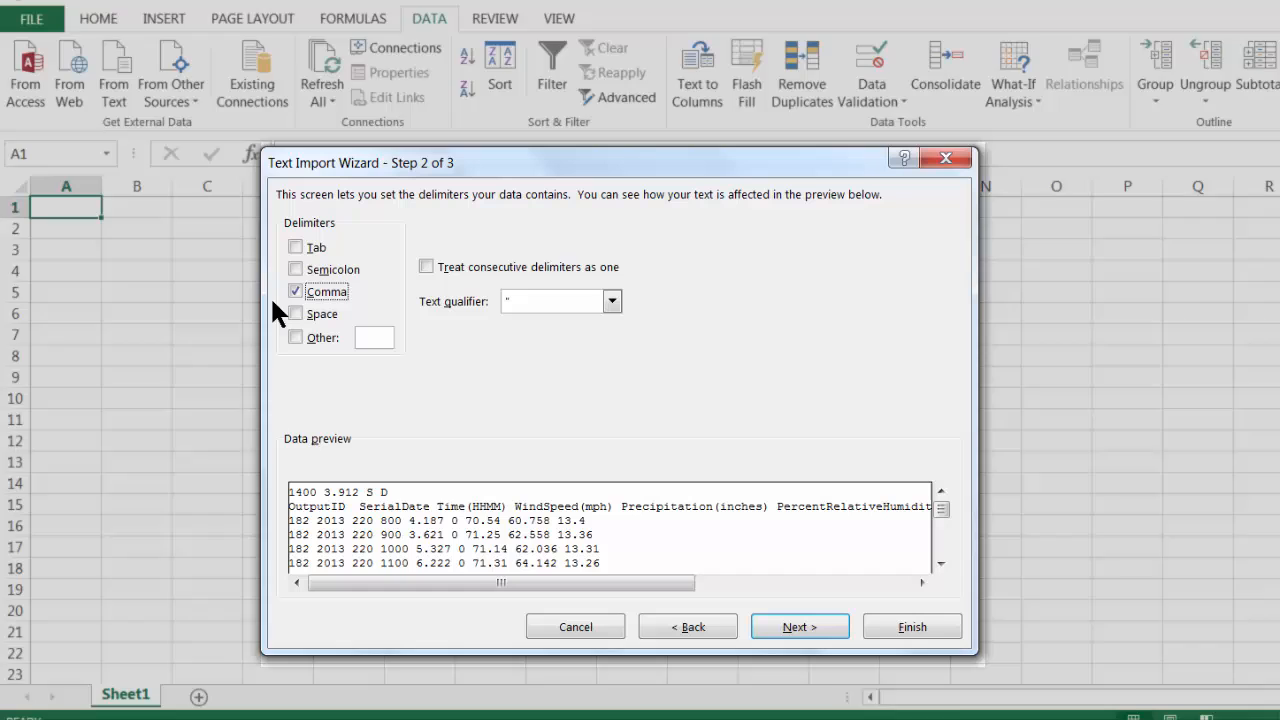
pyautogui.click(295, 291)
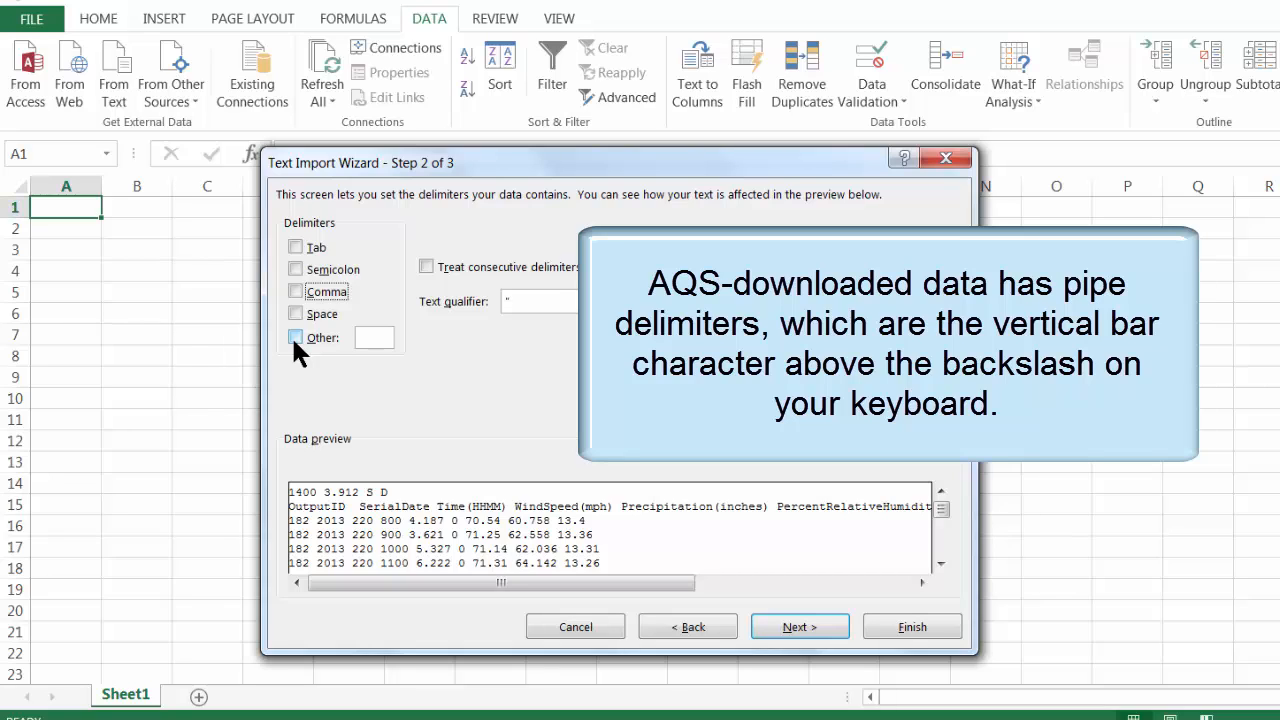
# Try the Other, Space and Semicolon delimiters in the data preview and switch each off again
pyautogui.click(295, 337)
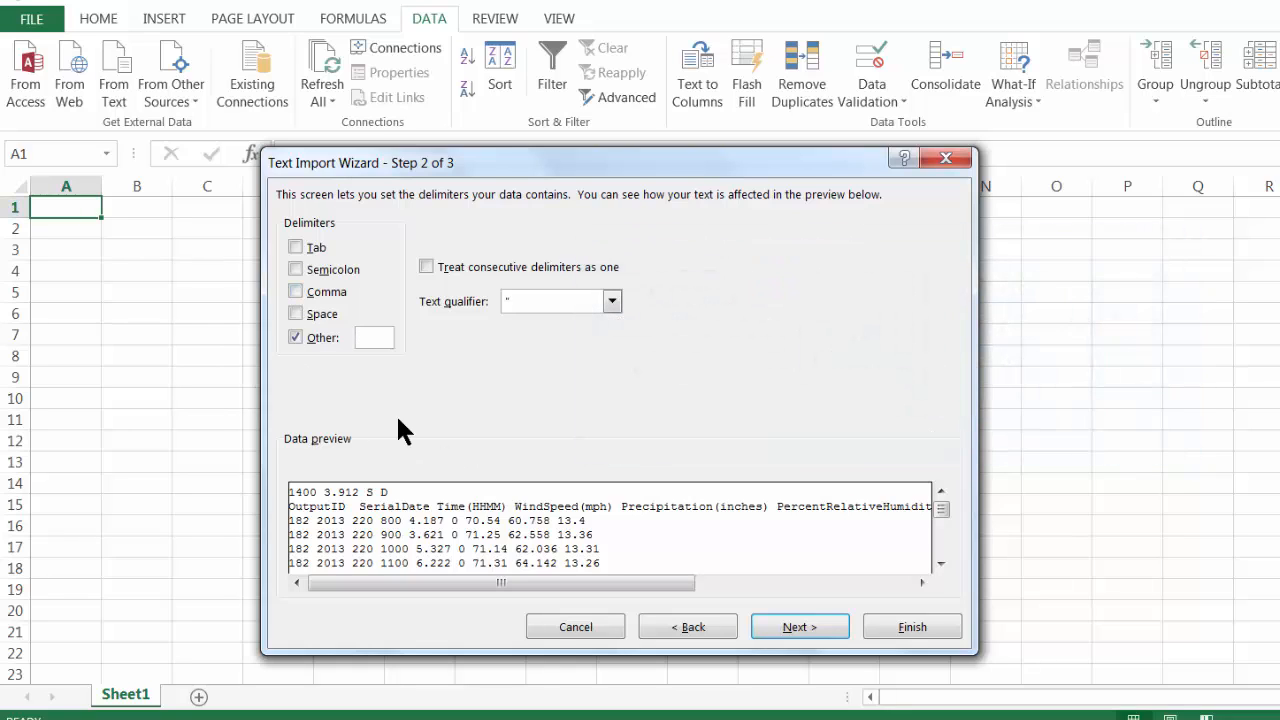
pyautogui.click(293, 314)
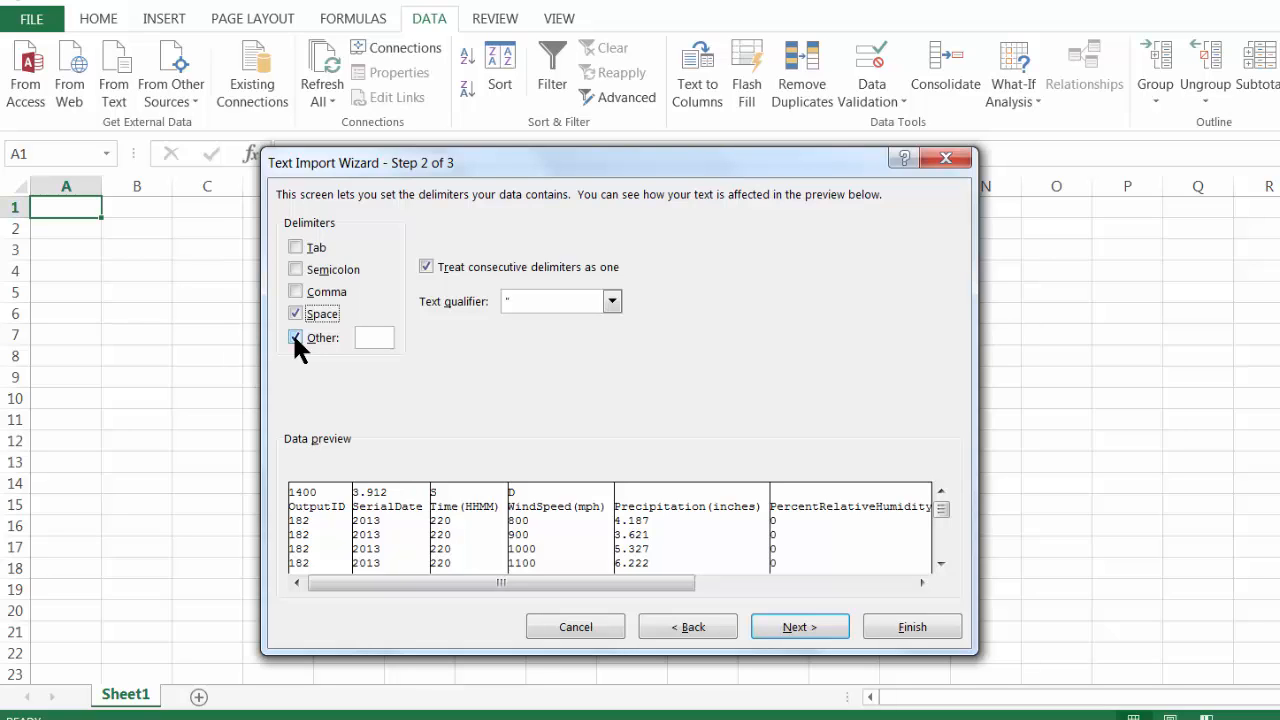
pyautogui.click(294, 337)
pyautogui.click(296, 313)
pyautogui.click(297, 268)
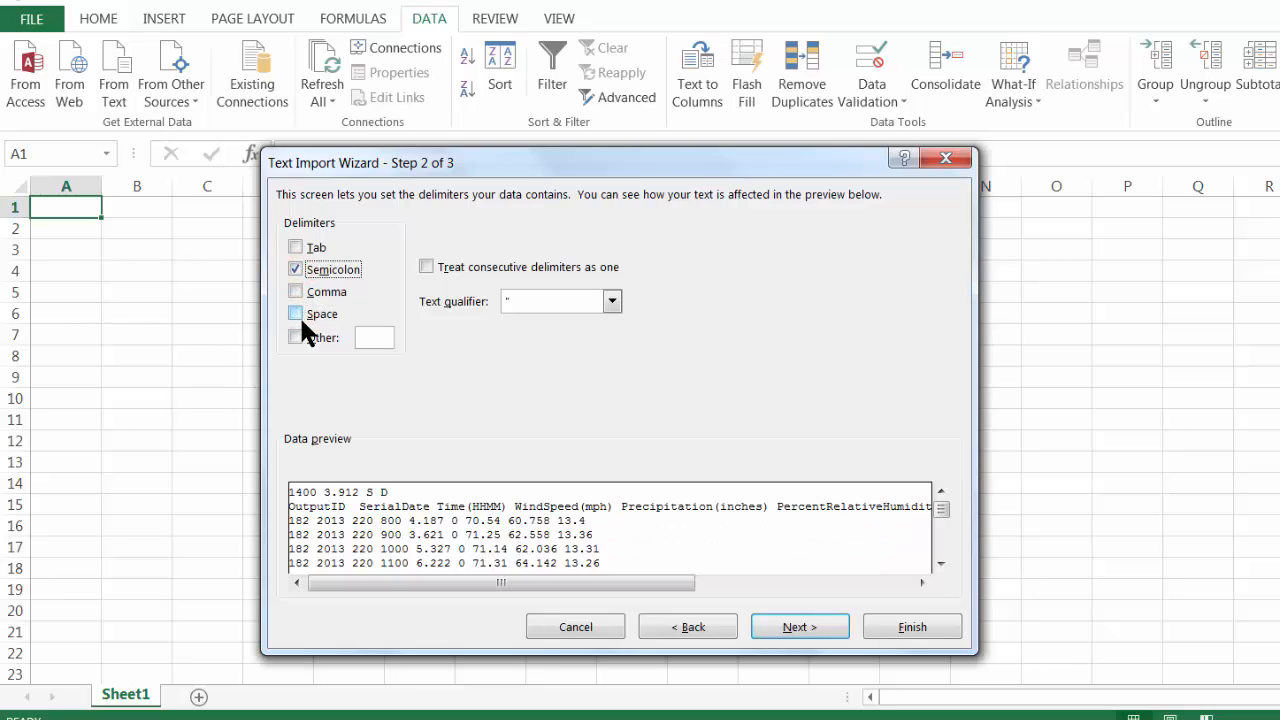
pyautogui.click(295, 271)
# Use Space as the delimiter, turn off treating consecutive delimiters as one, and continue to the column formats
pyautogui.click(296, 313)
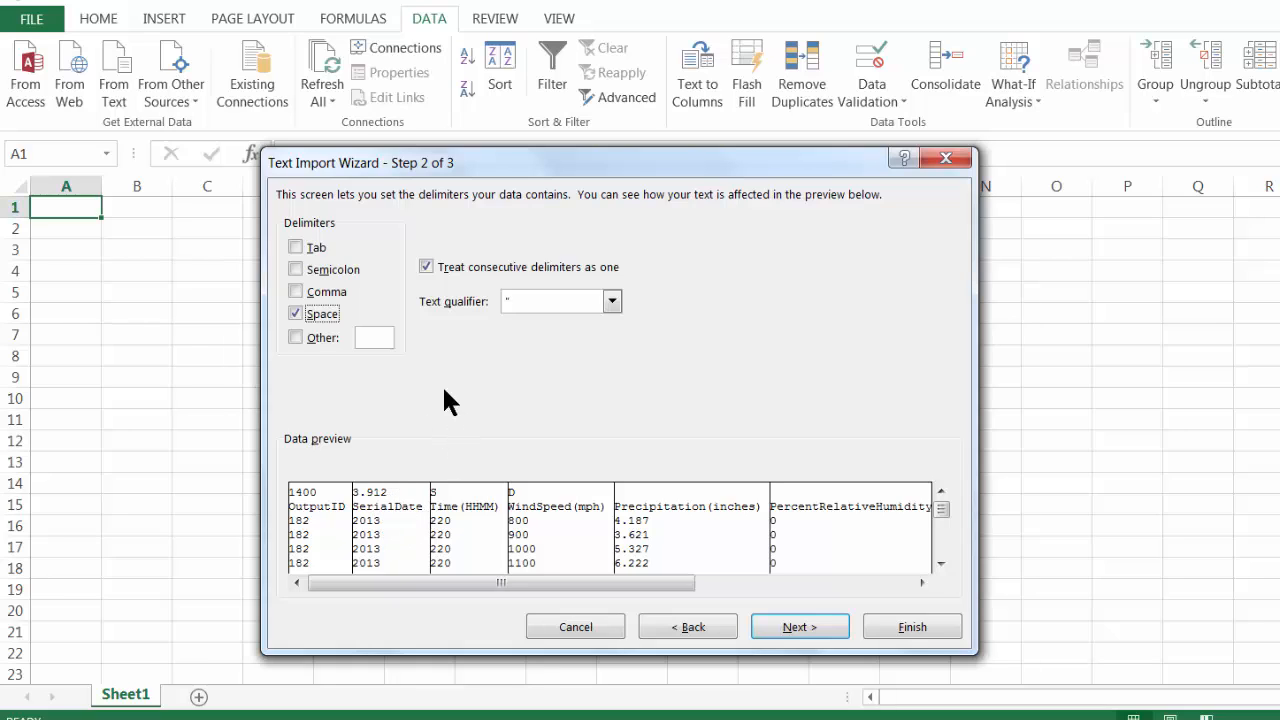
pyautogui.click(422, 264)
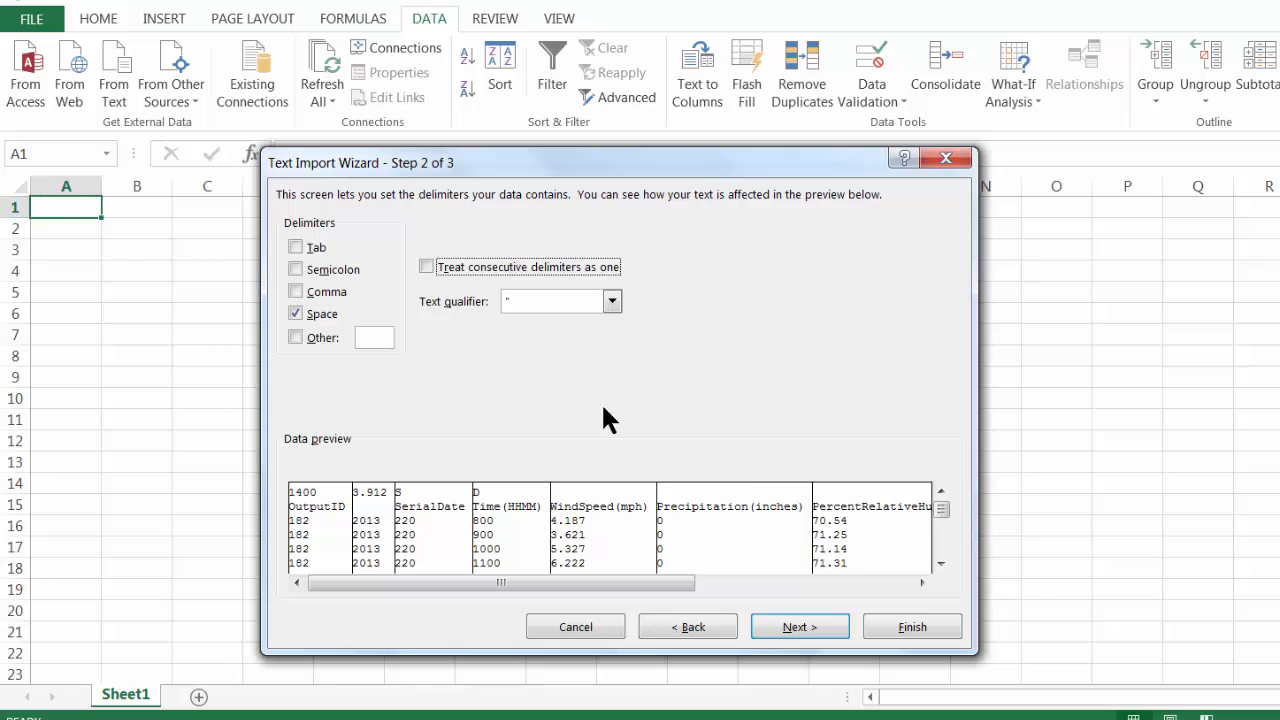
pyautogui.click(806, 630)
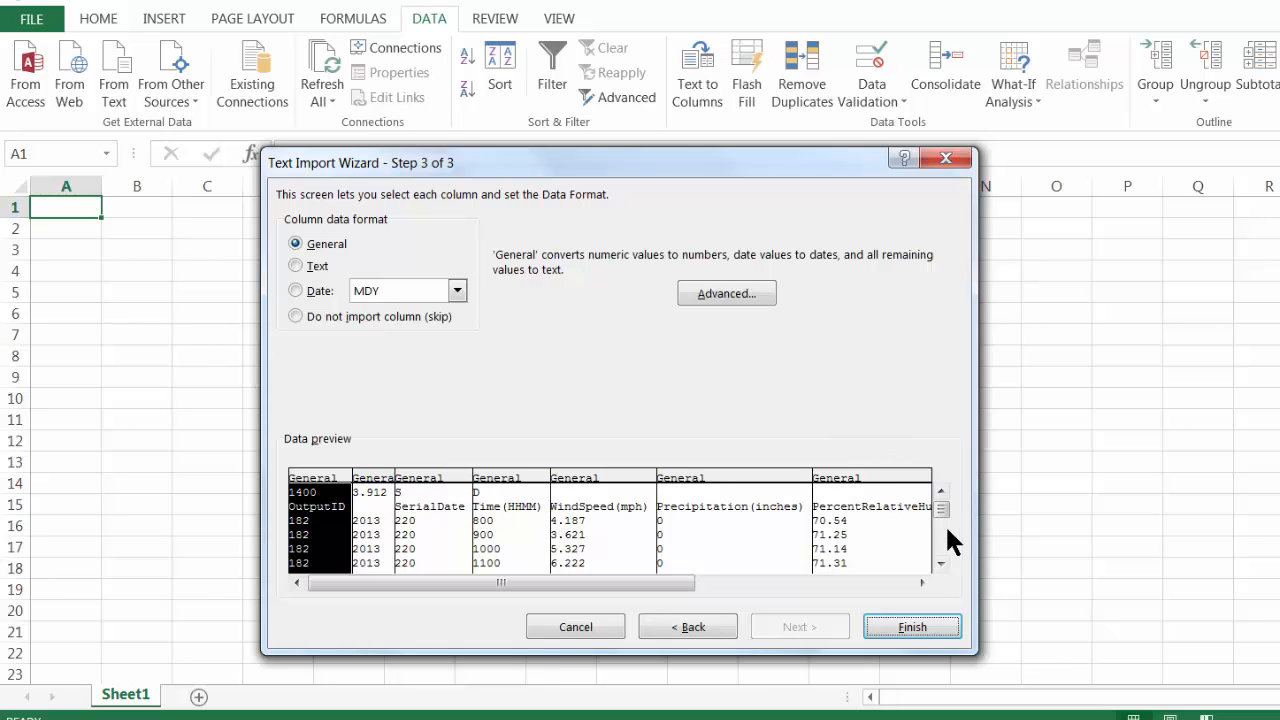
# Finish the wizard with the General column format and place the imported data at cell A1 of the existing worksheet
pyautogui.click(946, 628)
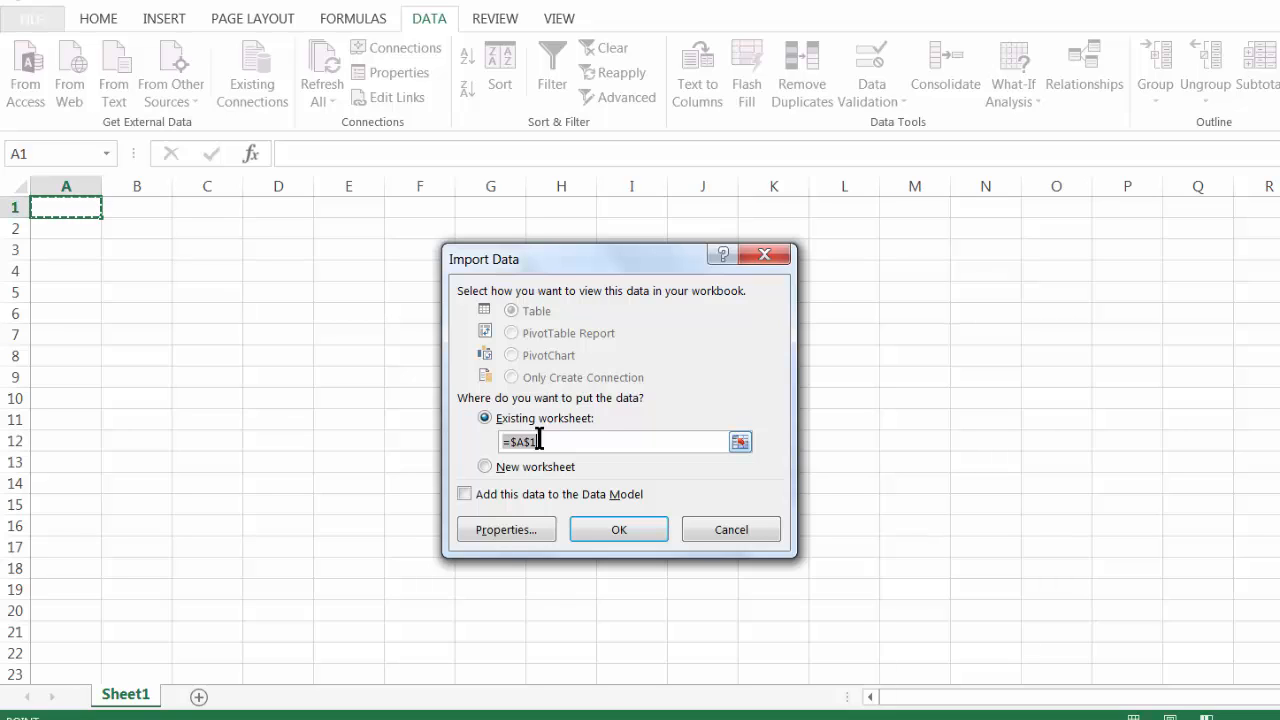
pyautogui.click(77, 234)
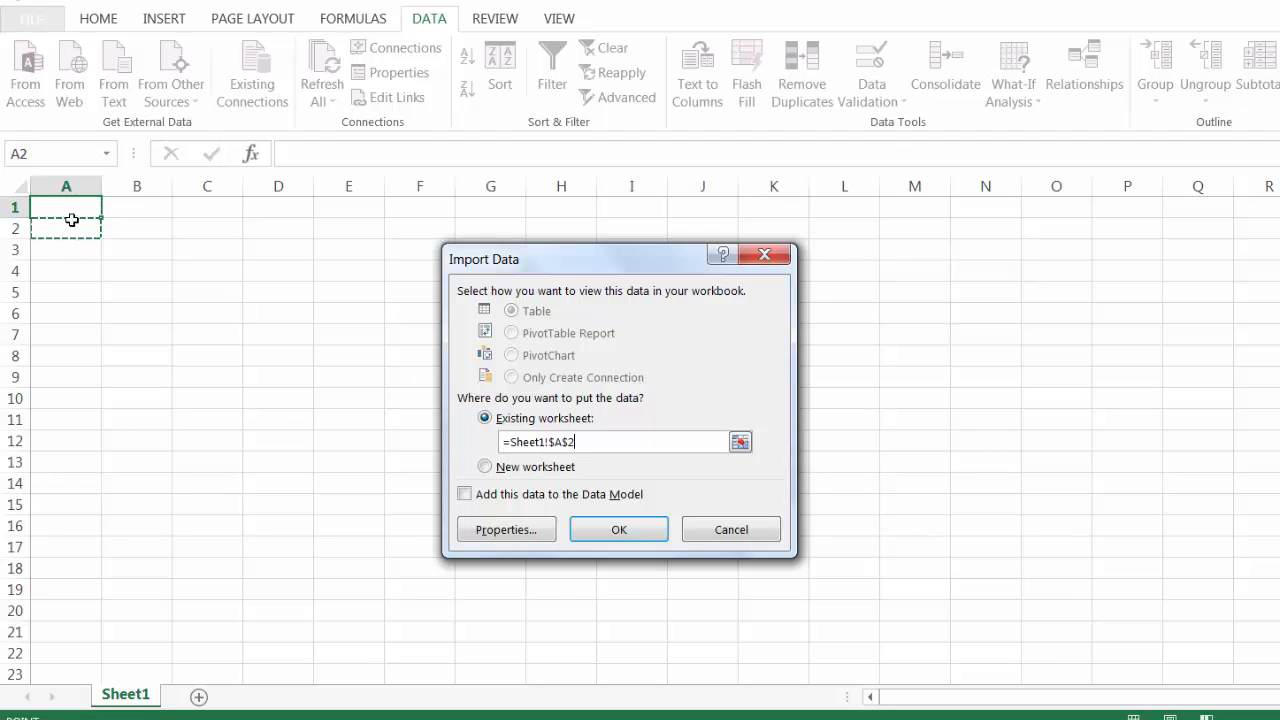
pyautogui.click(70, 211)
pyautogui.click(600, 532)
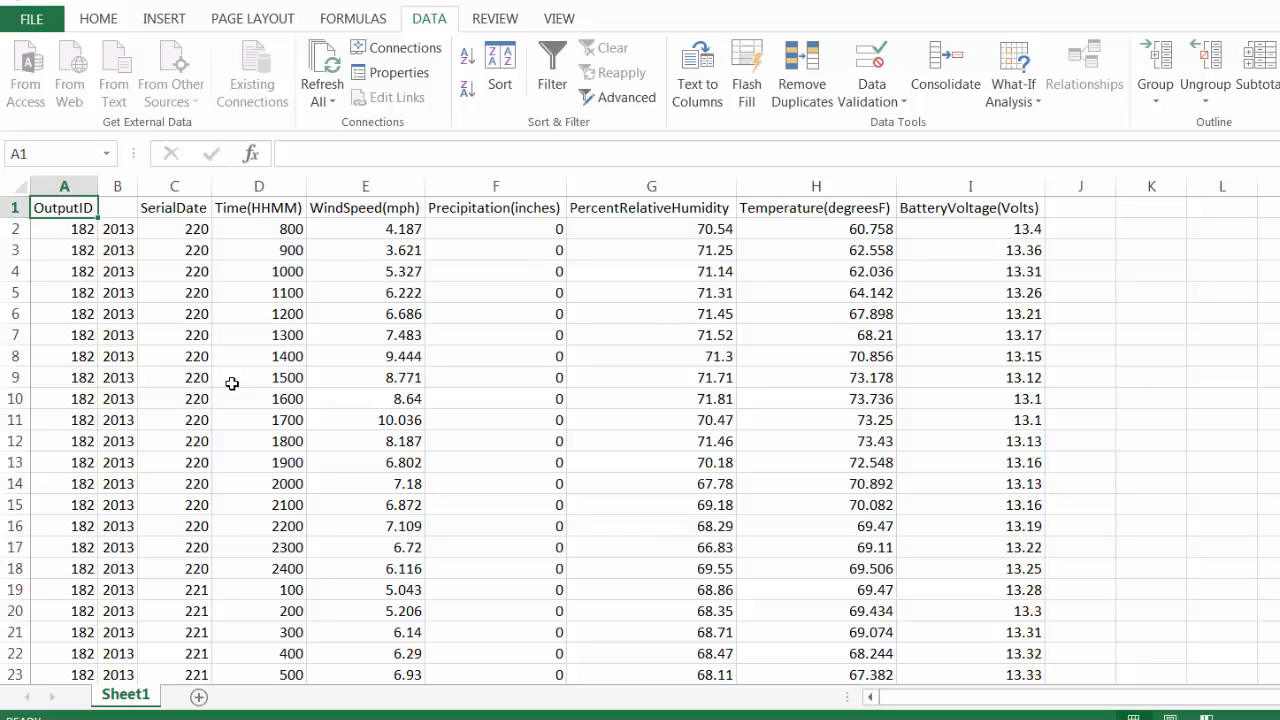
# Enter the missing column header Year in cell B1
pyautogui.click(123, 211)
pyautogui.write('Year')
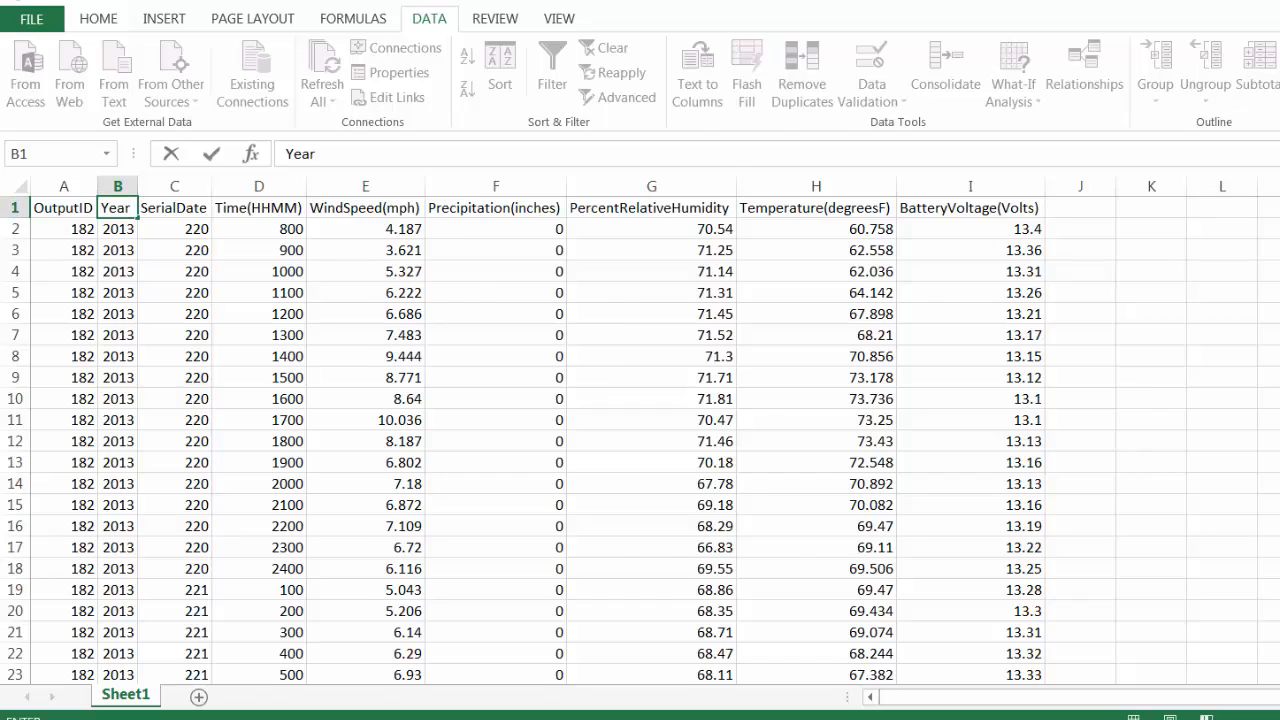
# Switch to Notes_GeneratingToolboxReadyFiles.docx in Word, mark the unique headers item with an X, go to item 3, and minimize the document
pyautogui.hotkey('alt', 'Tab')
pyautogui.click(359, 590)
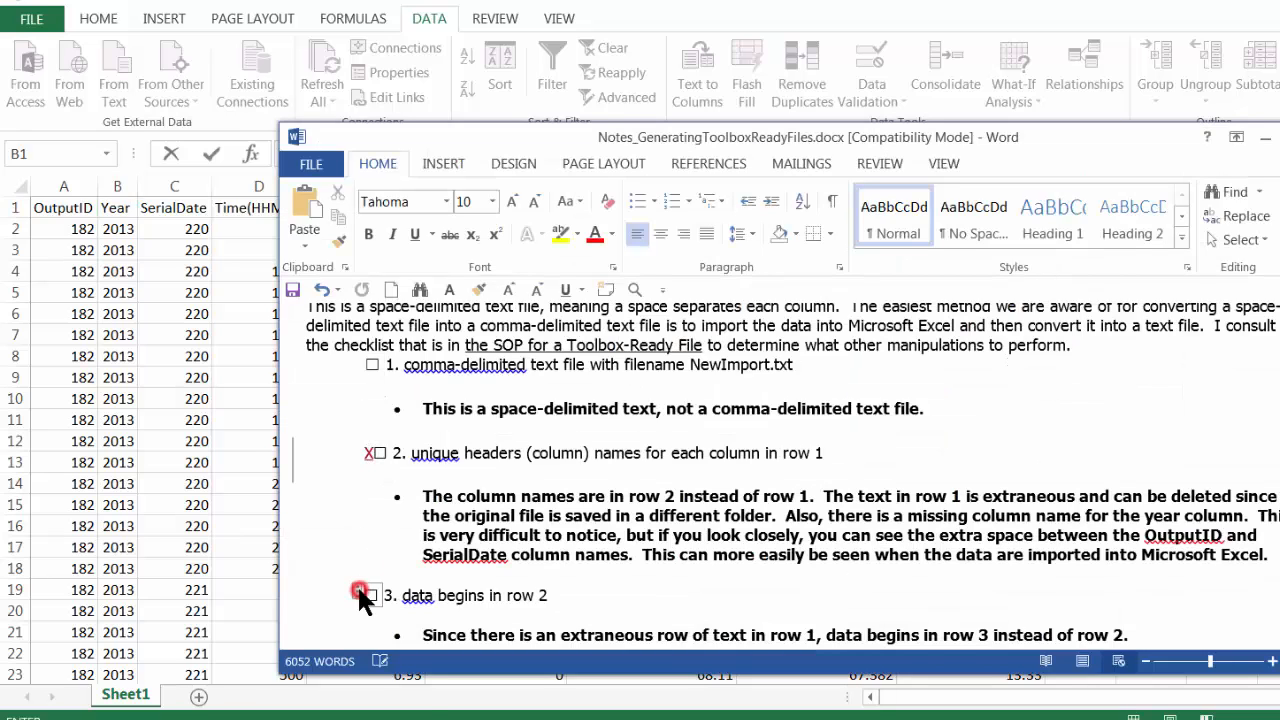
pyautogui.click(1265, 138)
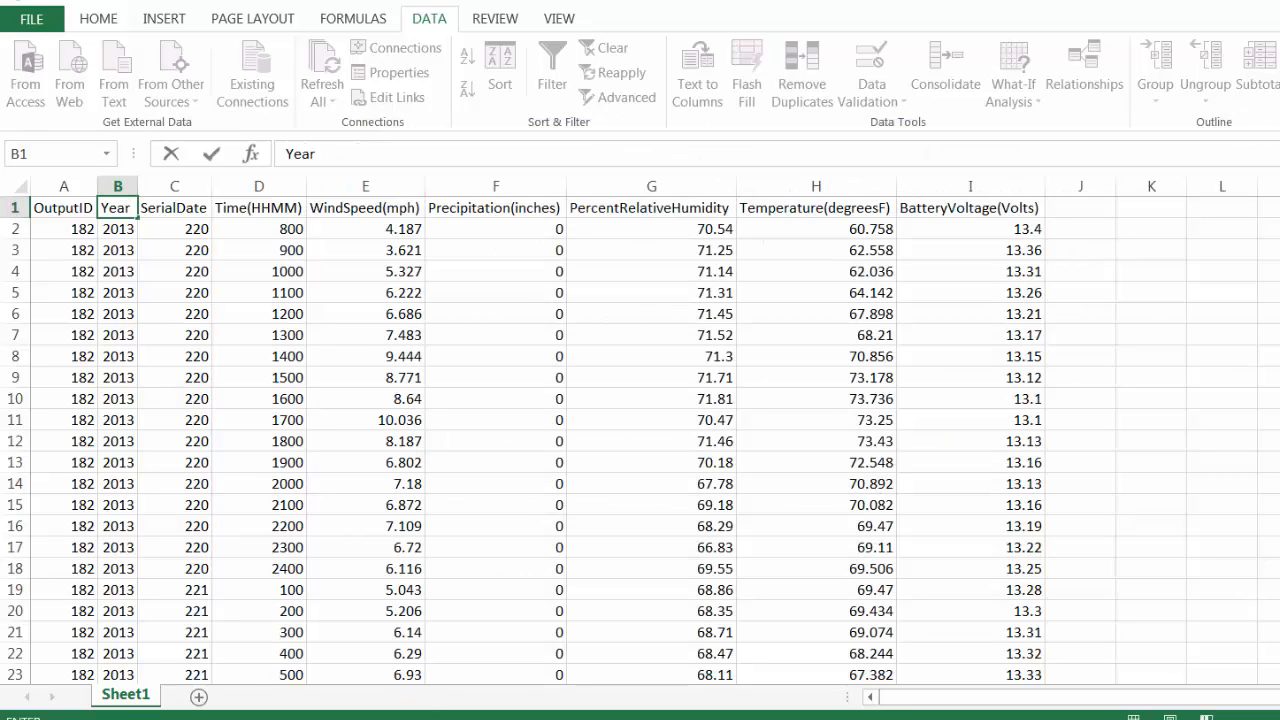